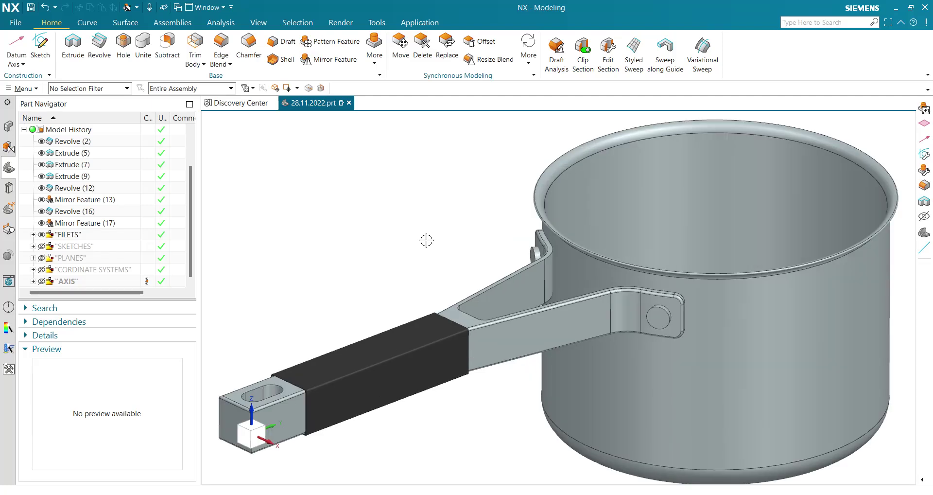
- Pan the view to shift the saucepan up and to the right
{"action": "middle_click_drag", "start_coordinate": [356, 257], "coordinate": [354, 235], "text": "shift"}
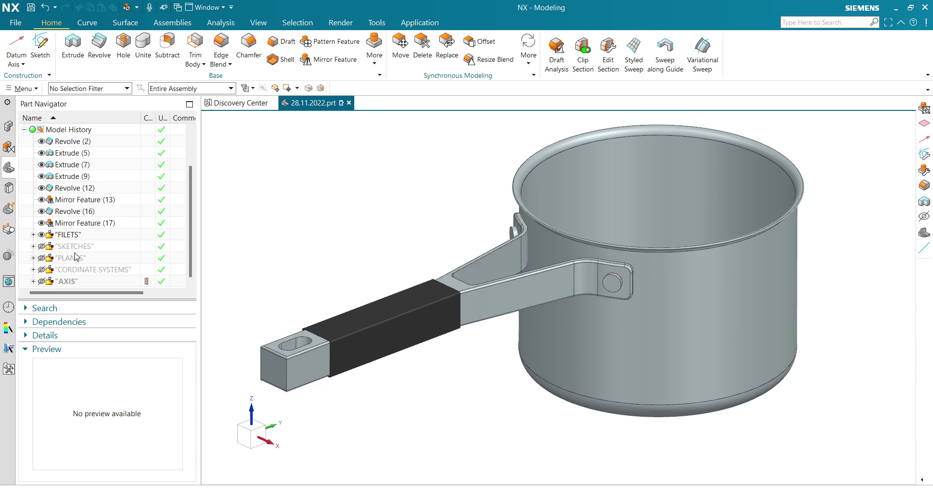
- Make the SKETCHES, PLANES, CORDINATE SYSTEMS and AXIS groups visible
{"action": "left_click", "coordinate": [42, 245]}
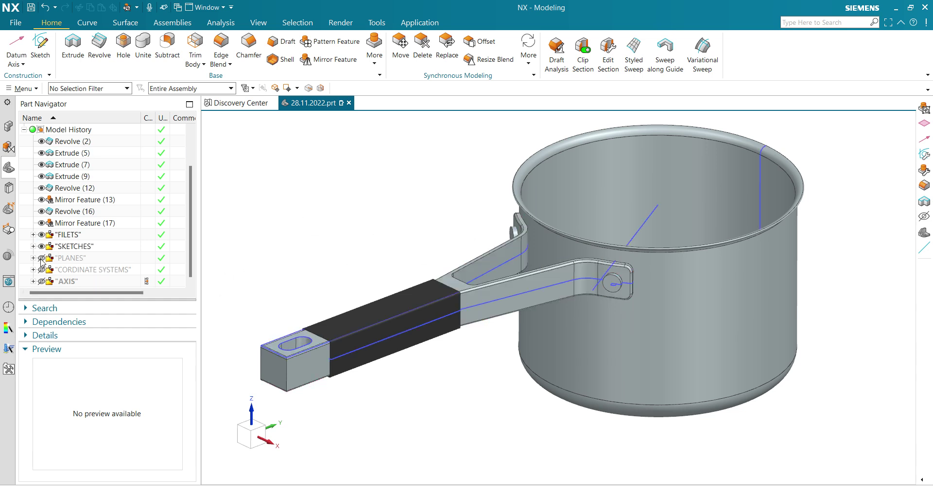
{"action": "left_click", "coordinate": [42, 246]}
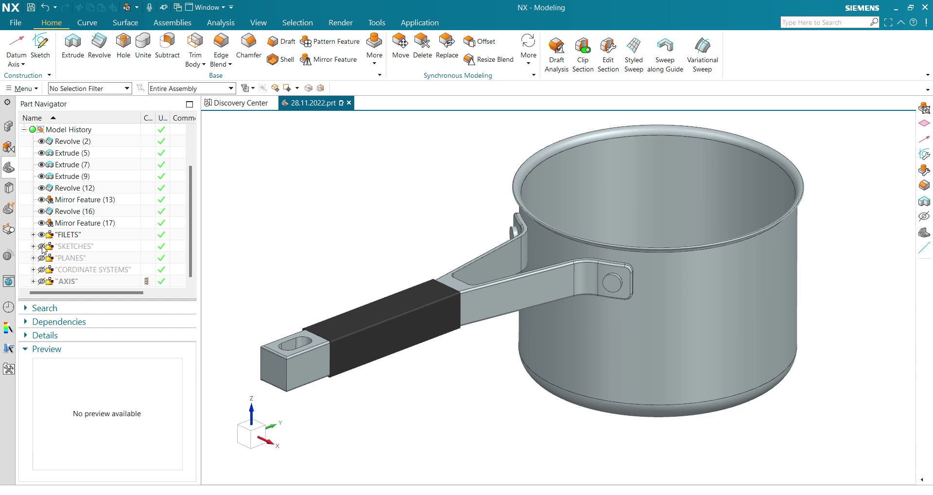
{"action": "left_click", "coordinate": [42, 246]}
{"action": "left_click", "coordinate": [41, 257]}
{"action": "left_click", "coordinate": [42, 269]}
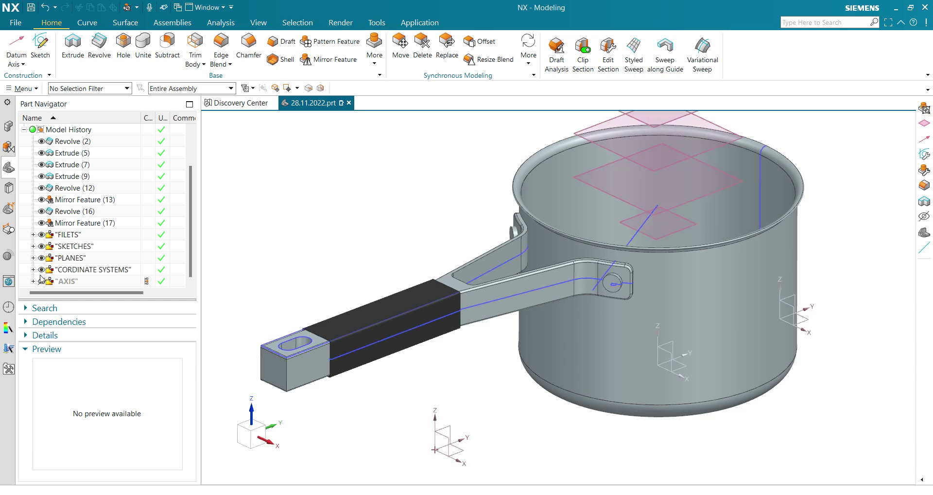
{"action": "left_click", "coordinate": [42, 281]}
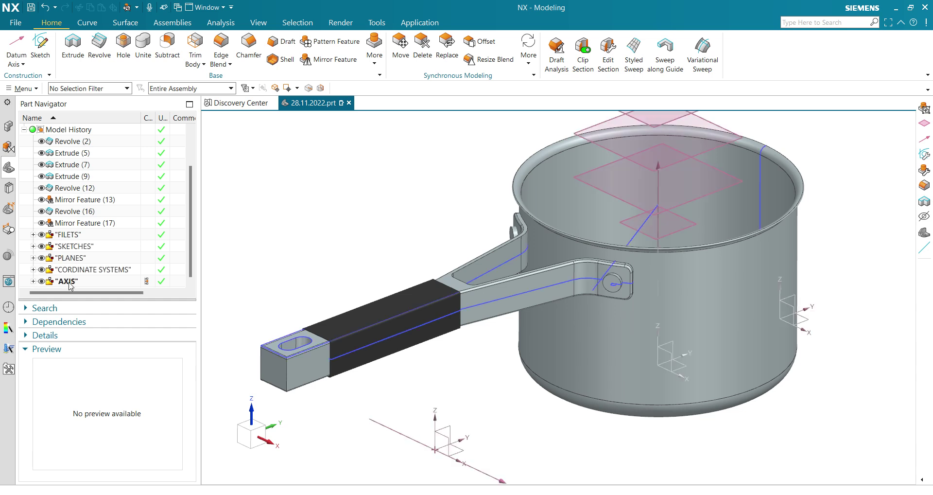
- Zoom and orbit the saucepan to inspect the datum planes, sketches and coordinate systems
{"action": "scroll", "coordinate": [412, 243], "scroll_direction": "down", "scroll_amount": 5}
{"action": "scroll", "coordinate": [437, 306], "scroll_direction": "up", "scroll_amount": 2}
{"action": "scroll", "coordinate": [437, 306], "scroll_direction": "down", "scroll_amount": 2}
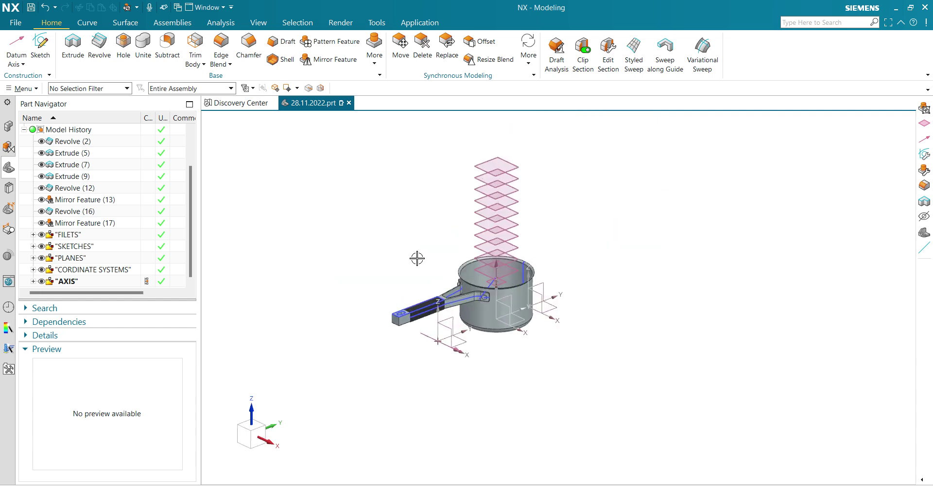
{"action": "scroll", "coordinate": [417, 258], "scroll_direction": "up", "scroll_amount": 2}
{"action": "middle_click_drag", "start_coordinate": [431, 278], "coordinate": [388, 285]}
{"action": "scroll", "coordinate": [409, 302], "scroll_direction": "up", "scroll_amount": 2}
{"action": "scroll", "coordinate": [396, 296], "scroll_direction": "down", "scroll_amount": 1}
{"action": "scroll", "coordinate": [385, 288], "scroll_direction": "down", "scroll_amount": 1}
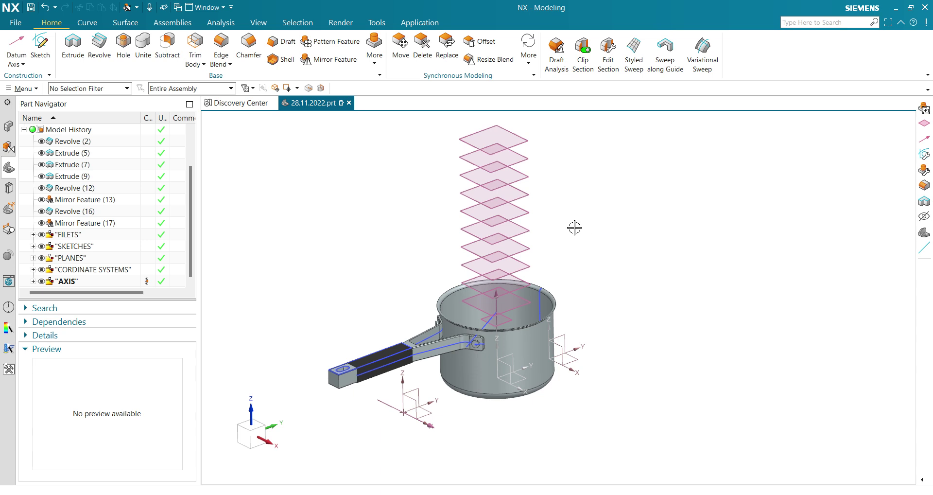
- Delete the FILETS through AXIS groups with Feature Group Only, keeping all their features
{"action": "left_click", "coordinate": [59, 277]}
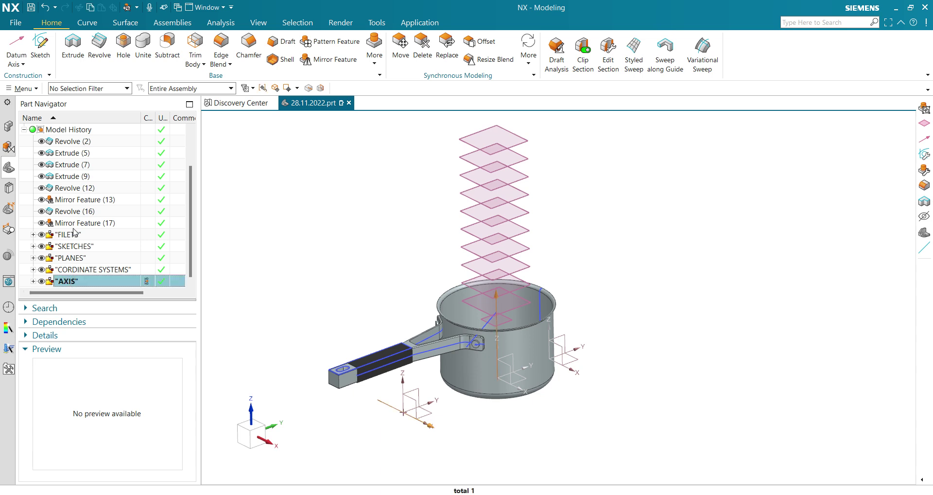
{"action": "left_click", "coordinate": [74, 231], "text": "ctrl"}
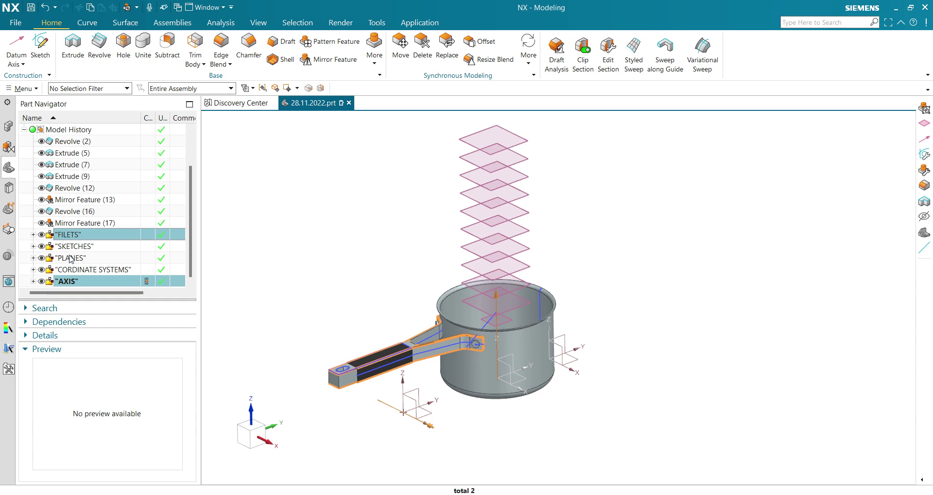
{"action": "left_click", "coordinate": [74, 235]}
{"action": "left_click", "coordinate": [71, 282], "text": "shift"}
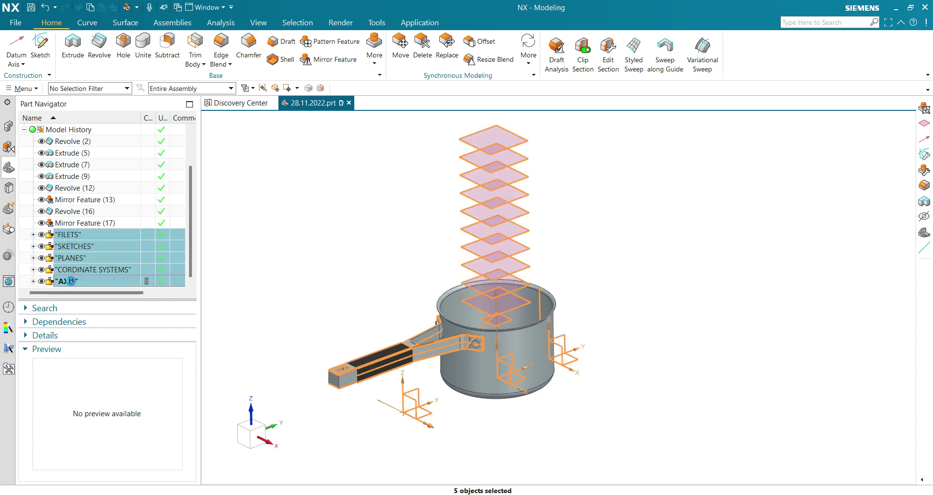
{"action": "right_click", "coordinate": [70, 281]}
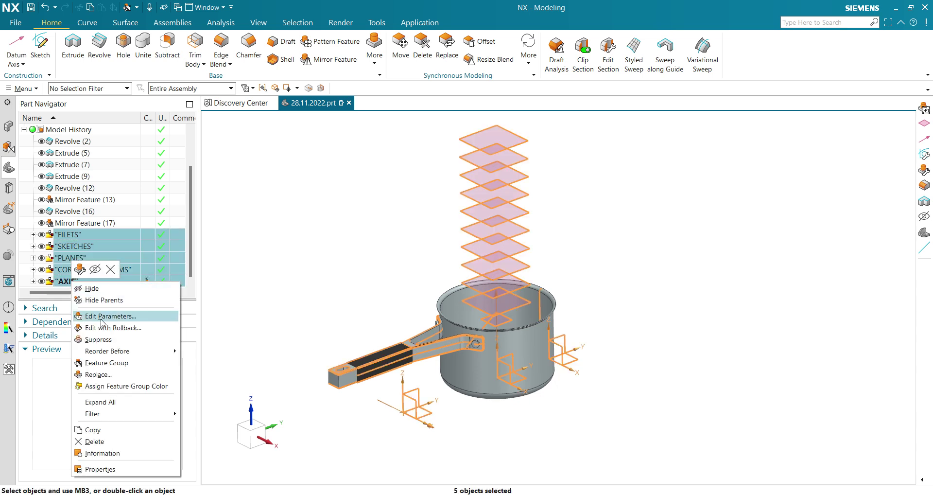
{"action": "left_click", "coordinate": [110, 271]}
{"action": "left_click", "coordinate": [358, 270]}
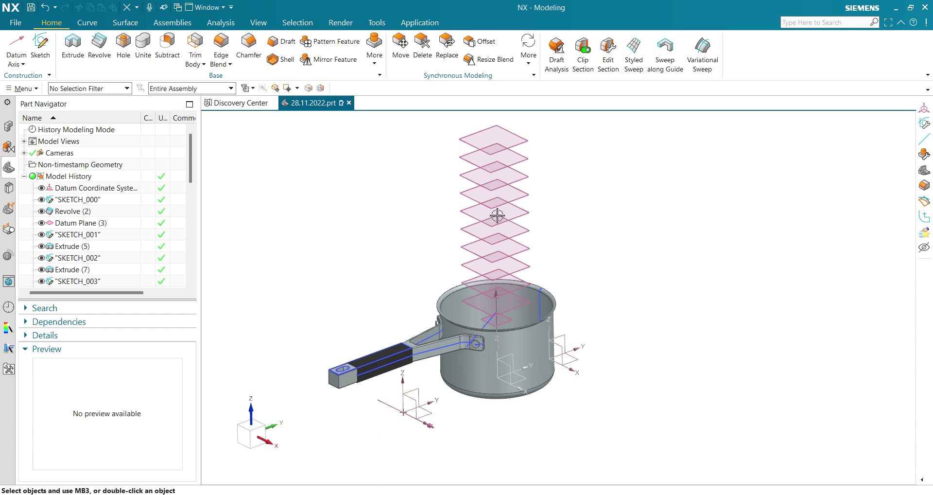
{"action": "scroll", "coordinate": [409, 314], "scroll_direction": "up", "scroll_amount": 3}
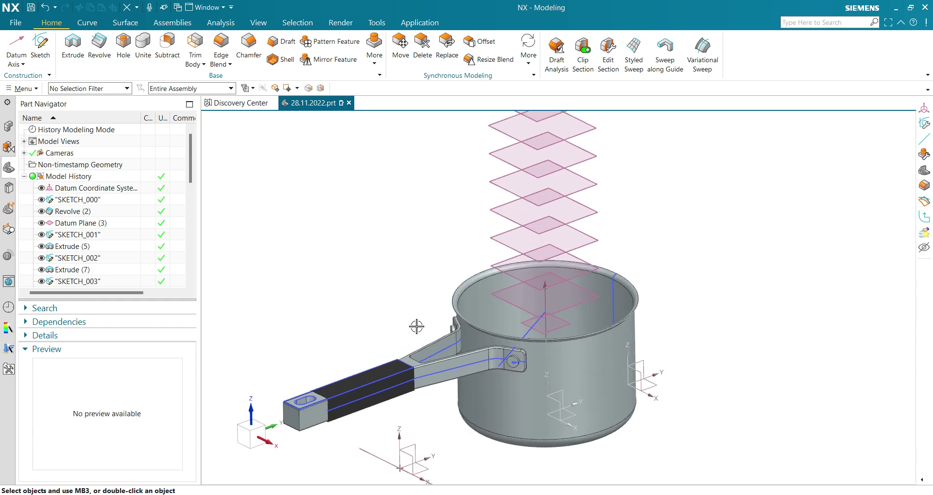
{"action": "scroll", "coordinate": [400, 284], "scroll_direction": "down", "scroll_amount": 3}
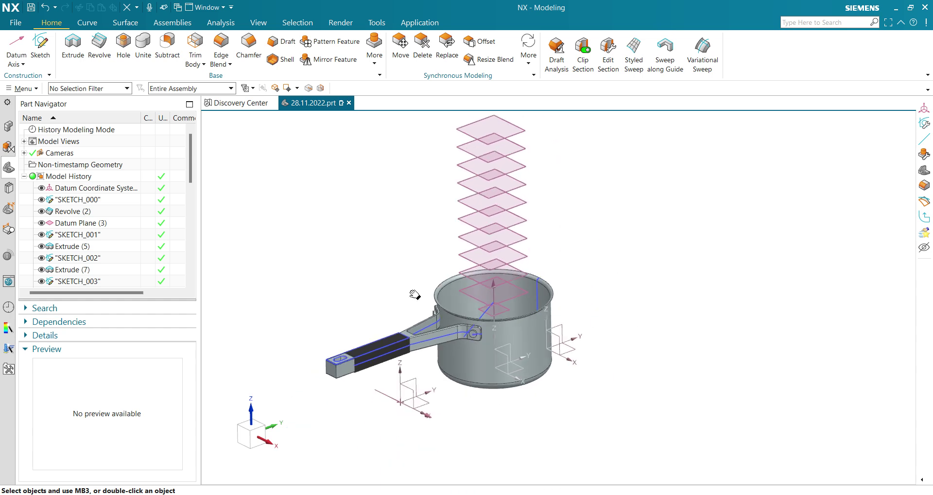
{"action": "middle_click_drag", "start_coordinate": [410, 292], "coordinate": [417, 312], "text": "shift"}
{"action": "scroll", "coordinate": [128, 251], "scroll_direction": "down", "scroll_amount": 10}
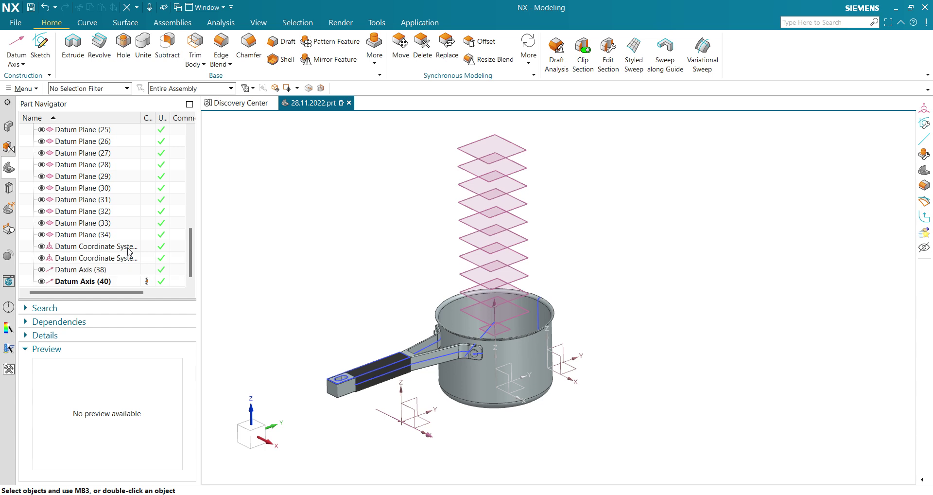
- Start a new feature group from Datum Axis (40)
{"action": "left_click", "coordinate": [84, 281]}
{"action": "left_click", "coordinate": [85, 270], "text": "ctrl"}
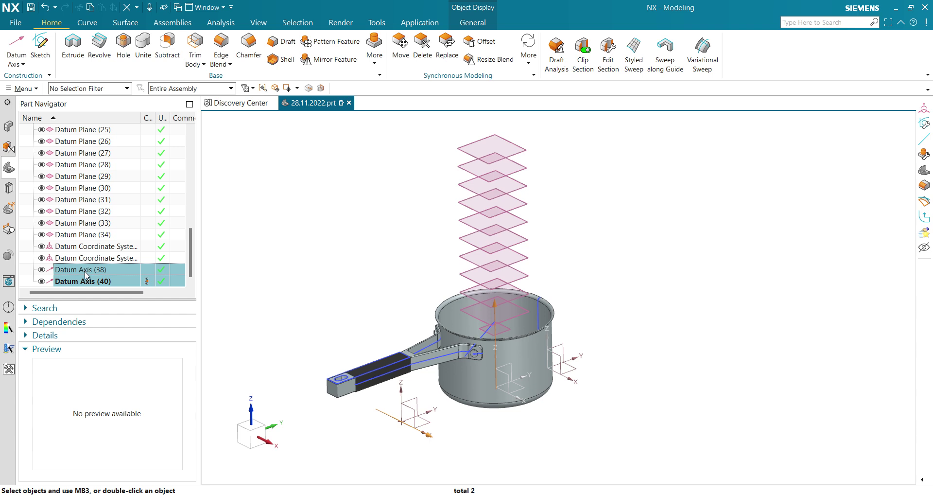
{"action": "left_click", "coordinate": [90, 281]}
{"action": "left_click", "coordinate": [91, 282]}
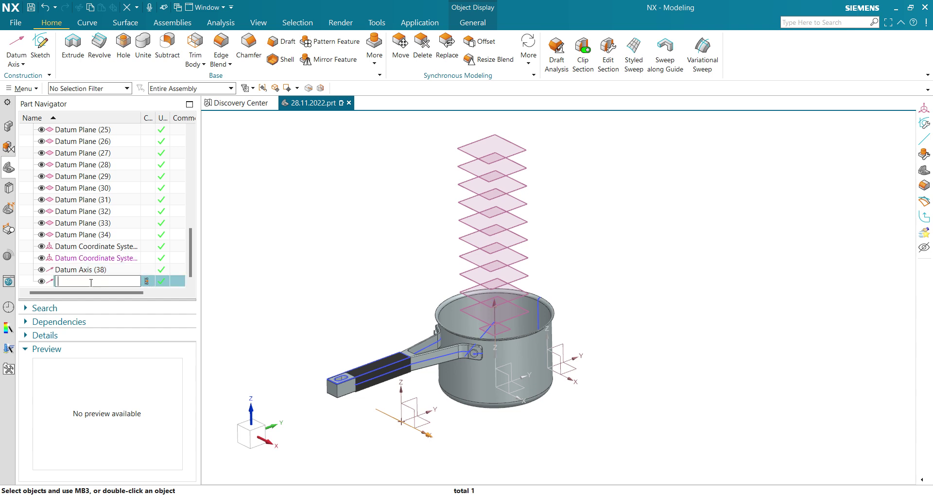
{"action": "left_click", "coordinate": [290, 286]}
{"action": "left_click", "coordinate": [88, 282]}
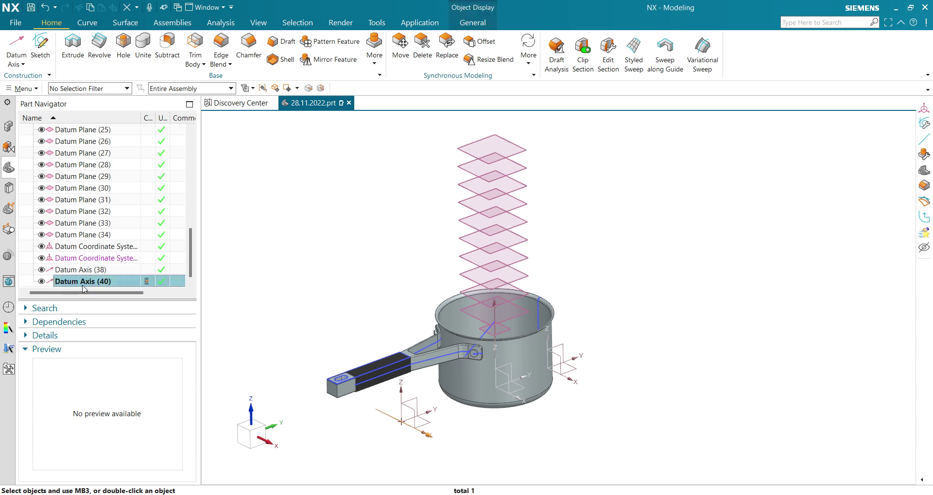
{"action": "right_click", "coordinate": [90, 281]}
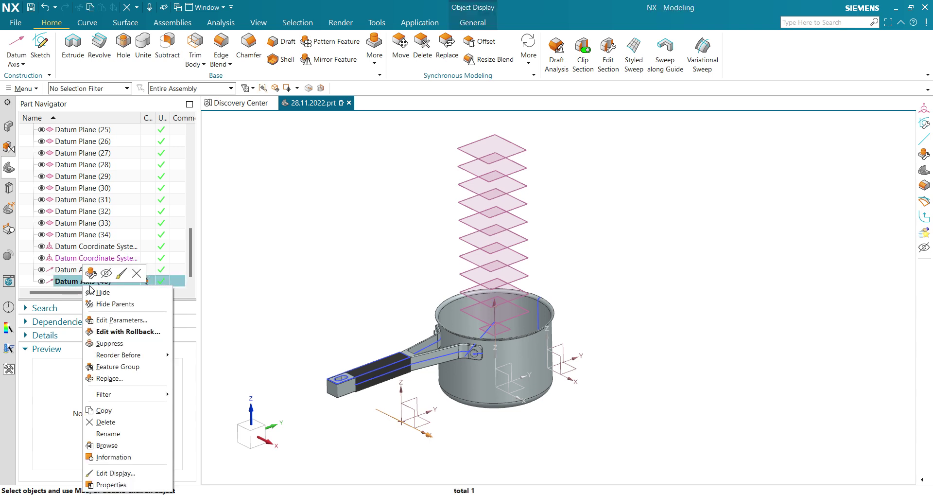
{"action": "left_click", "coordinate": [113, 366]}
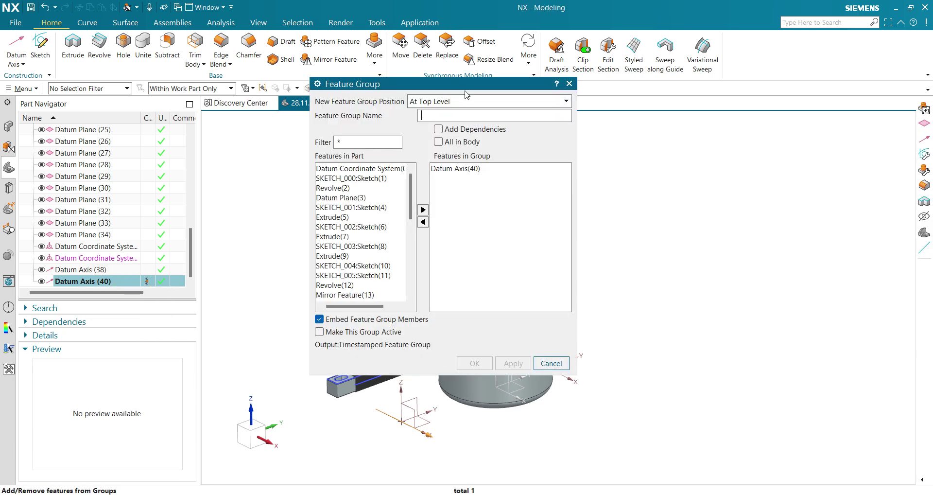
- Add Datum Axis (40) and Datum Axis (38) to the group and name it REFERANCE AXIS
{"action": "left_click_drag", "start_coordinate": [451, 87], "coordinate": [689, 142]}
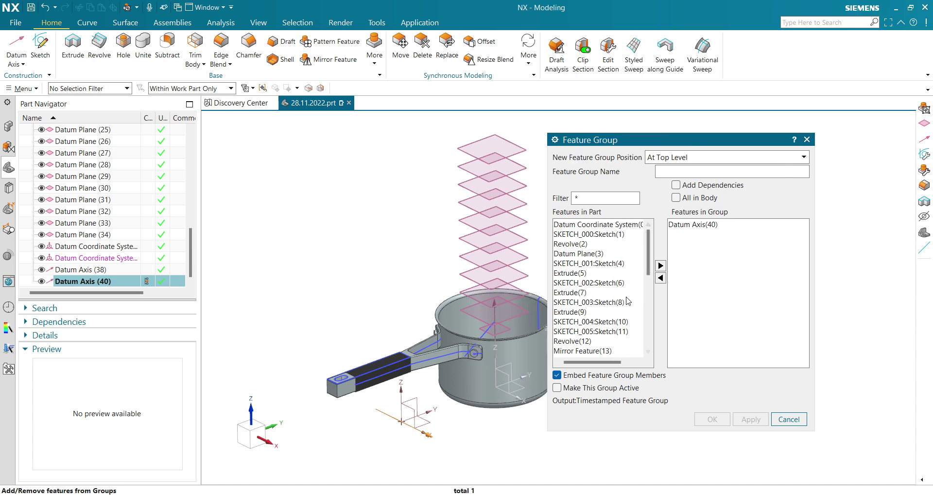
{"action": "scroll", "coordinate": [628, 301], "scroll_direction": "down", "scroll_amount": 9}
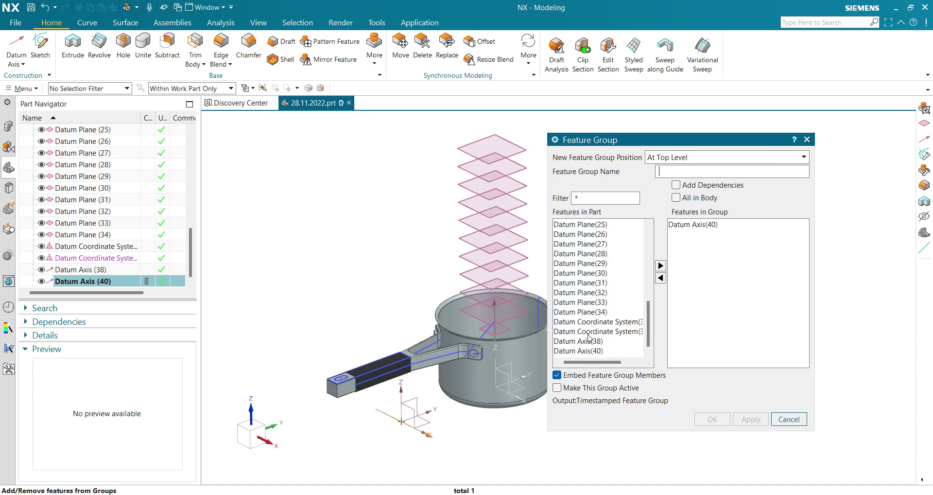
{"action": "scroll", "coordinate": [583, 277], "scroll_direction": "up", "scroll_amount": 9}
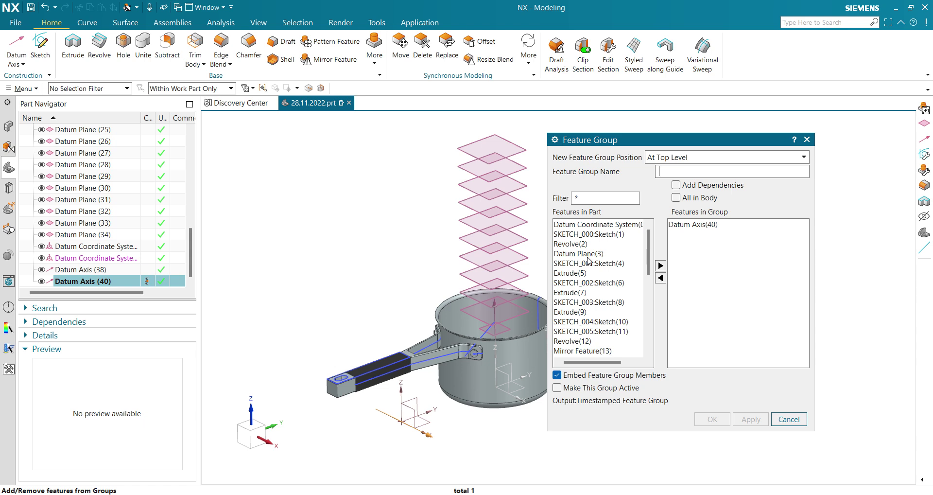
{"action": "scroll", "coordinate": [595, 260], "scroll_direction": "down", "scroll_amount": 1}
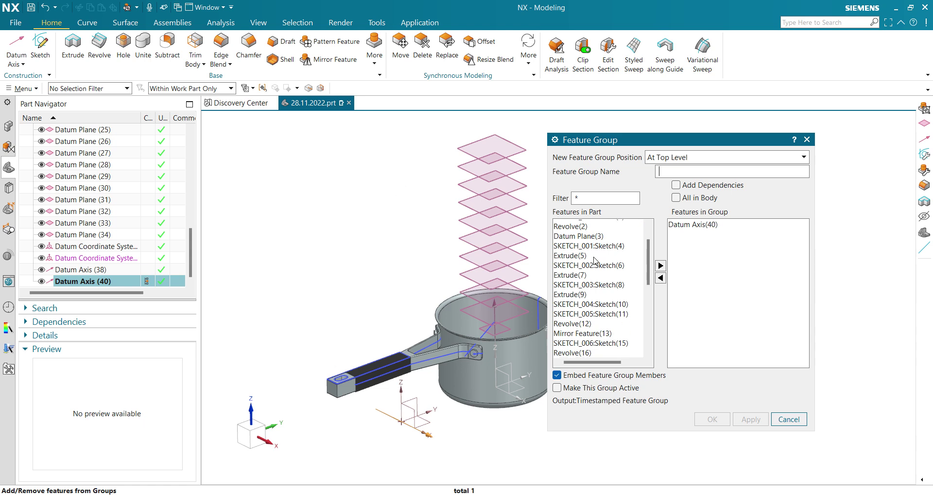
{"action": "scroll", "coordinate": [595, 260], "scroll_direction": "down", "scroll_amount": 8}
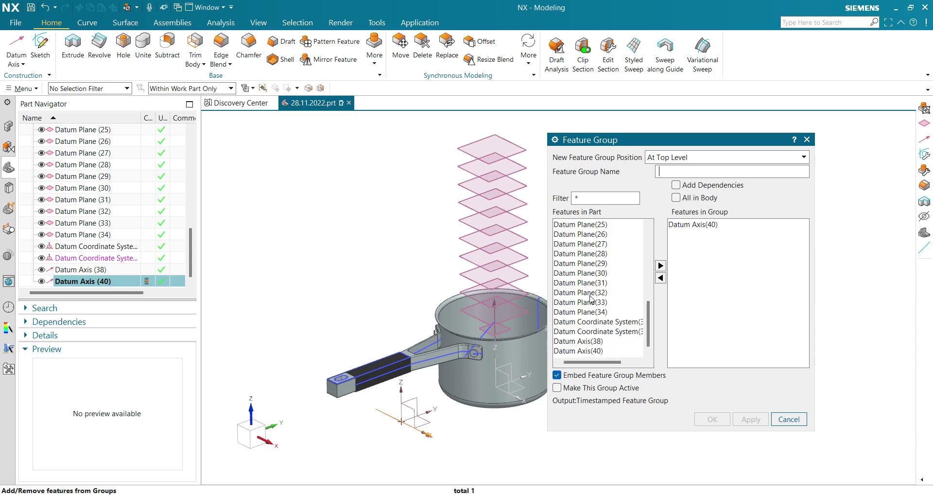
{"action": "left_click", "coordinate": [592, 351]}
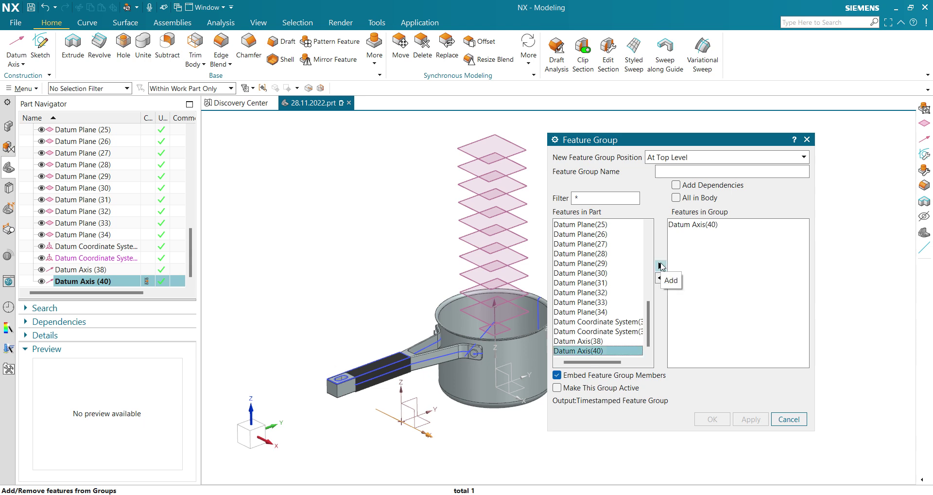
{"action": "left_click", "coordinate": [661, 266]}
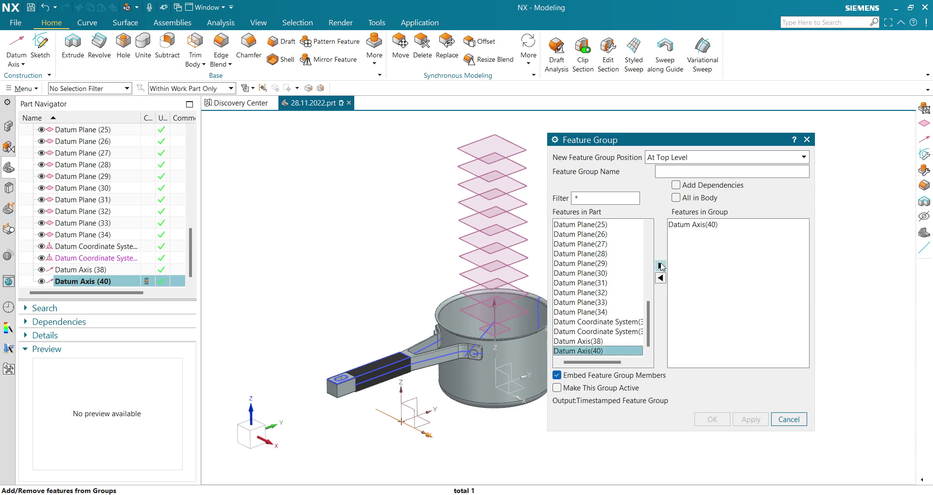
{"action": "left_click", "coordinate": [597, 340]}
{"action": "left_click", "coordinate": [660, 266]}
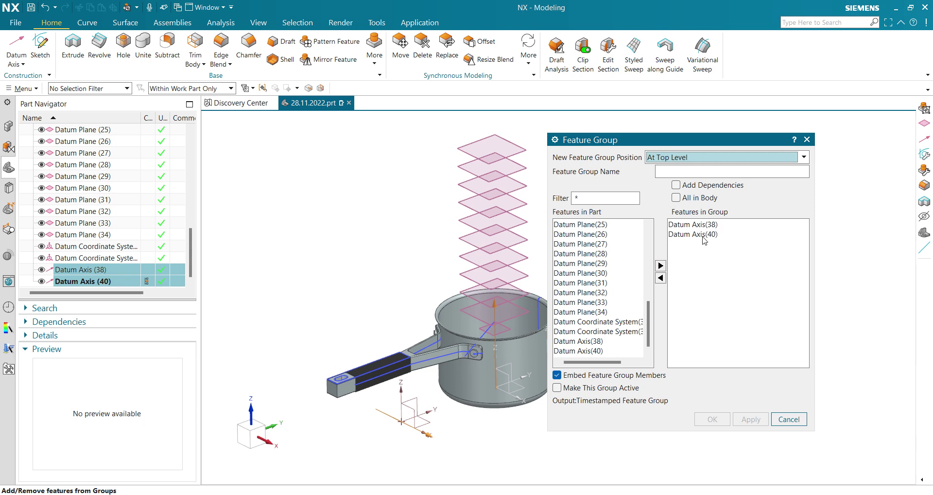
{"action": "left_click", "coordinate": [670, 171]}
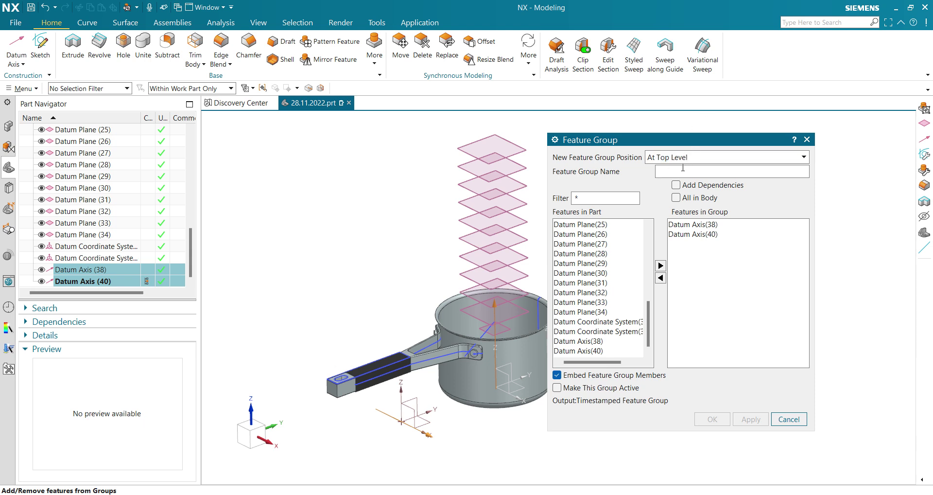
{"action": "type", "text": "RE"}
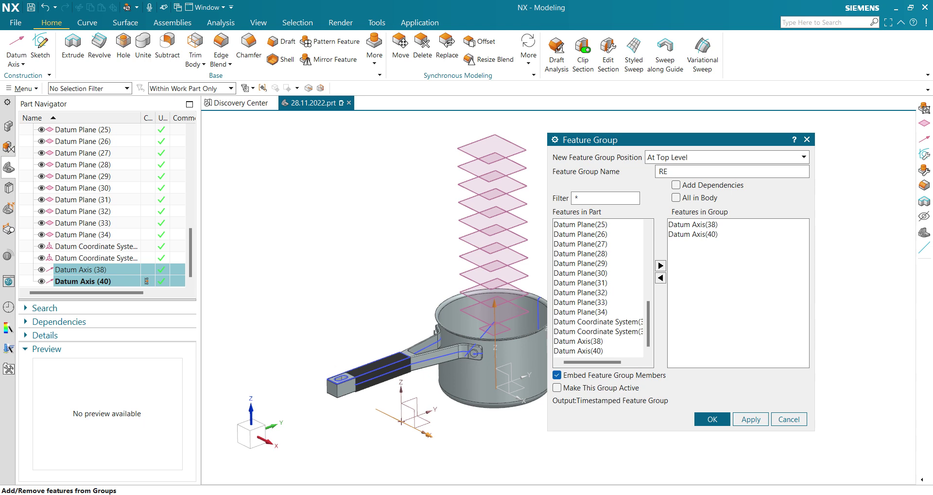
{"action": "type", "text": "FERANCE AXIS"}
- Create the REFERANCE AXIS group, expand it to check its two axes, and leave it hidden
{"action": "left_click", "coordinate": [712, 418]}
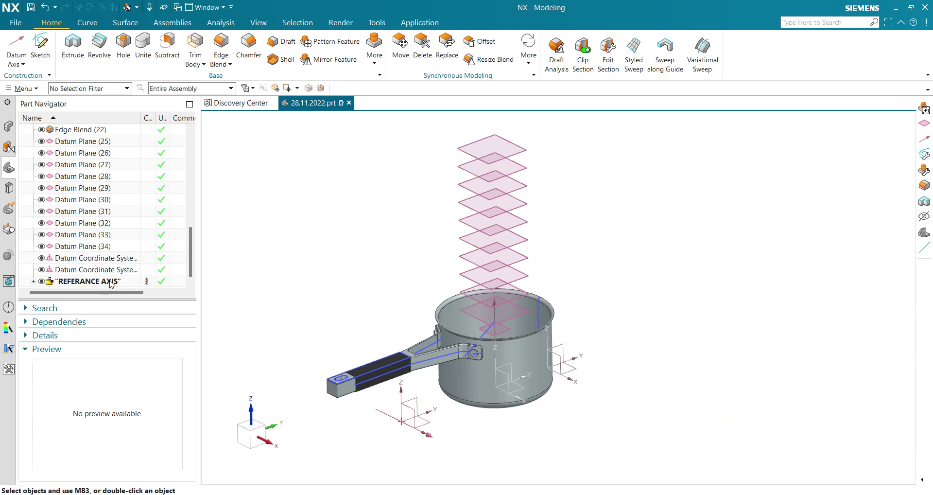
{"action": "left_click", "coordinate": [44, 282]}
{"action": "left_click", "coordinate": [40, 281]}
{"action": "left_click", "coordinate": [42, 281]}
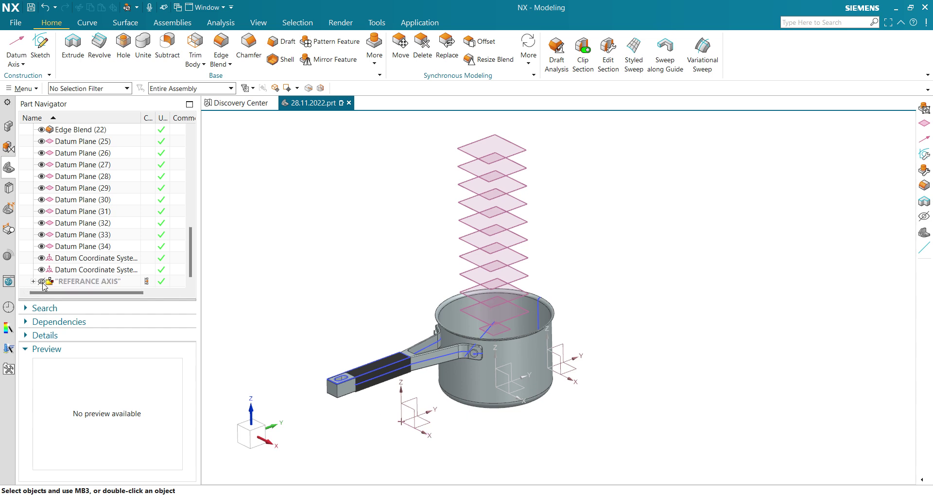
{"action": "left_click", "coordinate": [33, 281]}
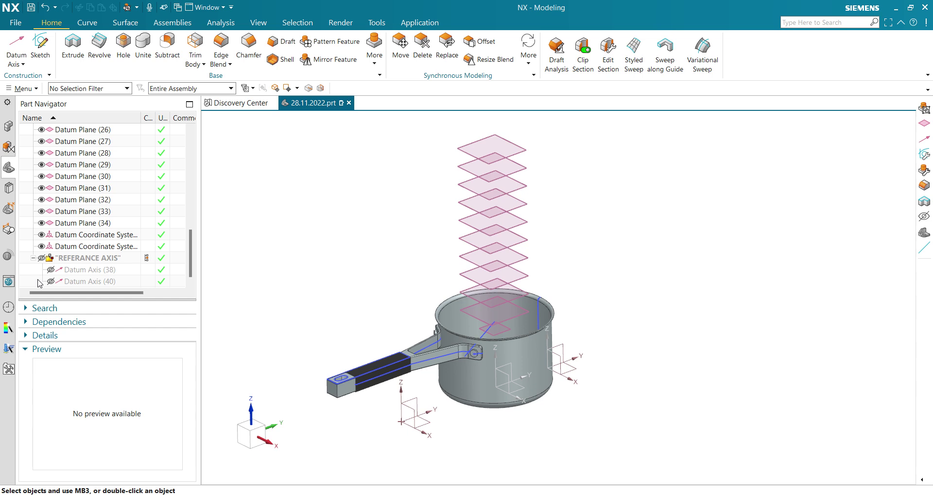
{"action": "left_click", "coordinate": [41, 258]}
{"action": "left_click", "coordinate": [33, 257]}
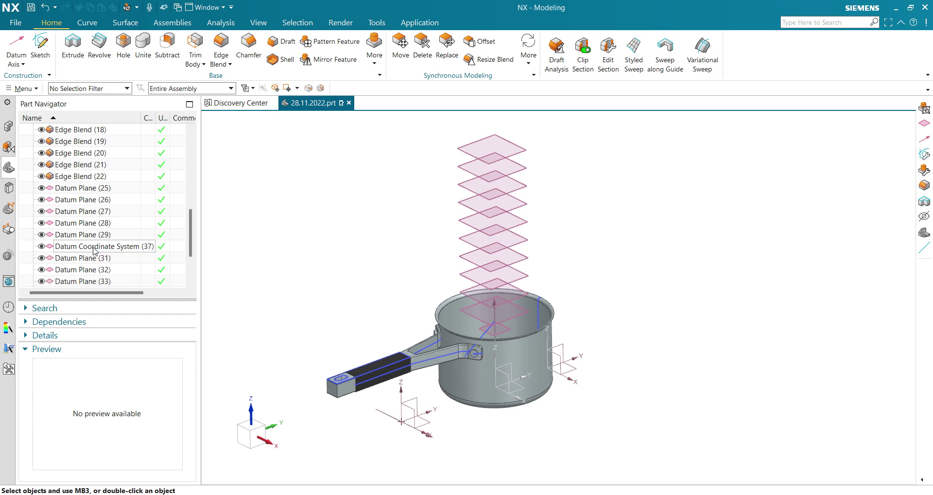
{"action": "left_click", "coordinate": [33, 281]}
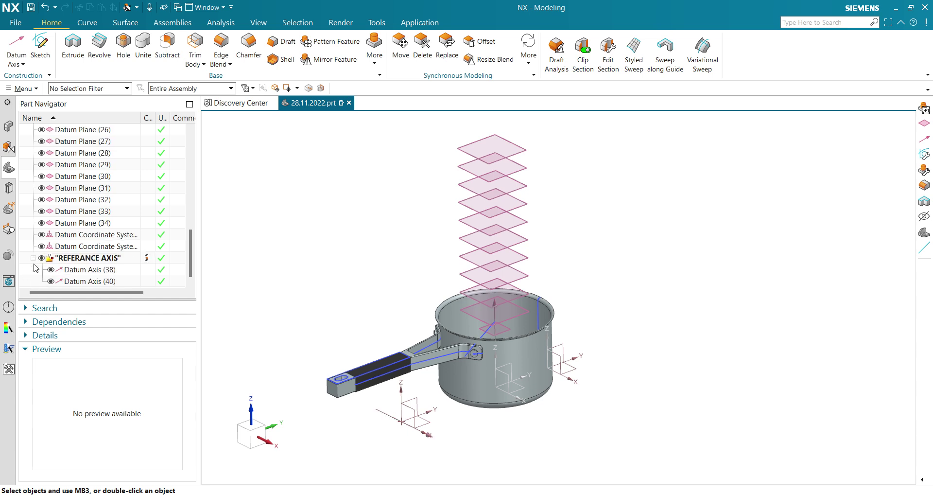
{"action": "scroll", "coordinate": [34, 265], "scroll_direction": "up", "scroll_amount": 1}
{"action": "scroll", "coordinate": [34, 264], "scroll_direction": "down", "scroll_amount": 1}
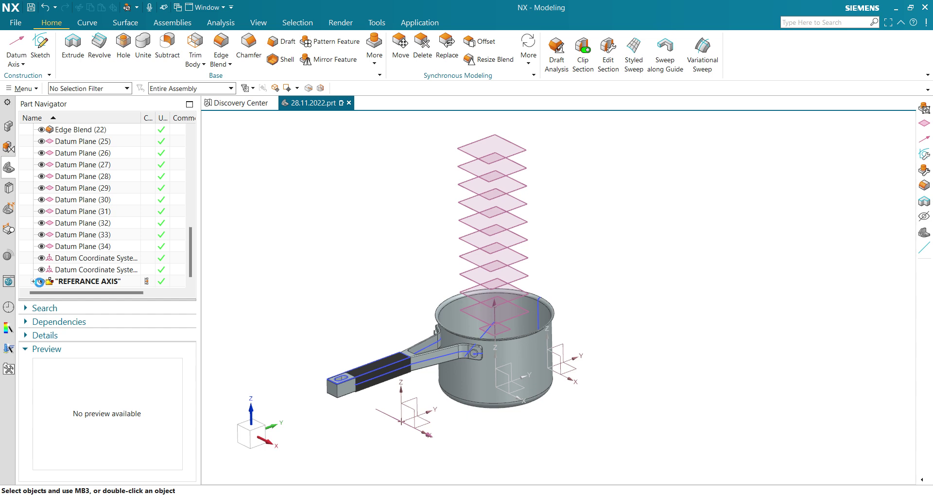
{"action": "left_click", "coordinate": [42, 281]}
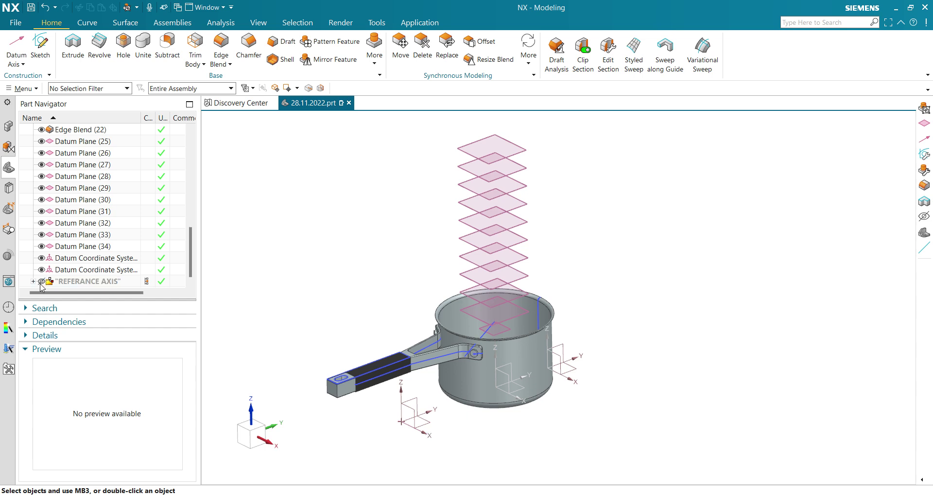
- Group Datum Planes (25)–(34) plus Datum Plane (3) as PLANES, then hide that group
{"action": "left_click", "coordinate": [88, 144]}
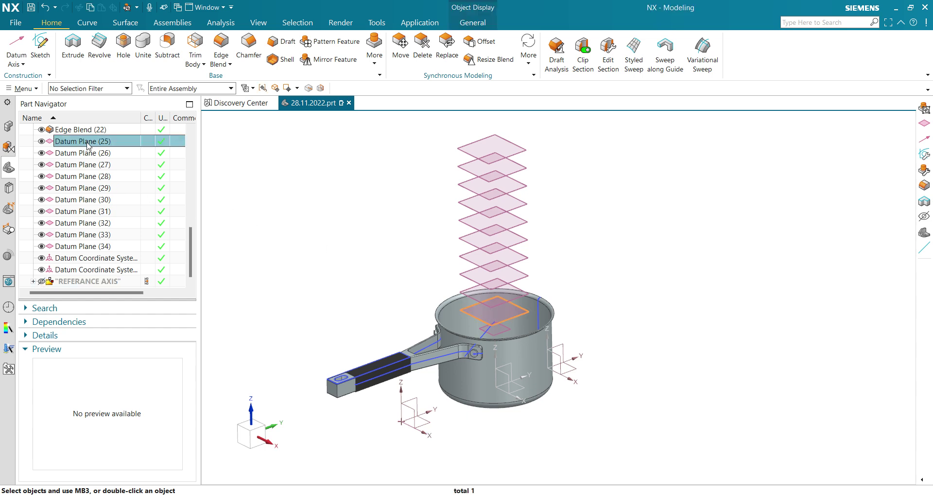
{"action": "left_click", "coordinate": [81, 246], "text": "shift"}
{"action": "right_click", "coordinate": [81, 246]}
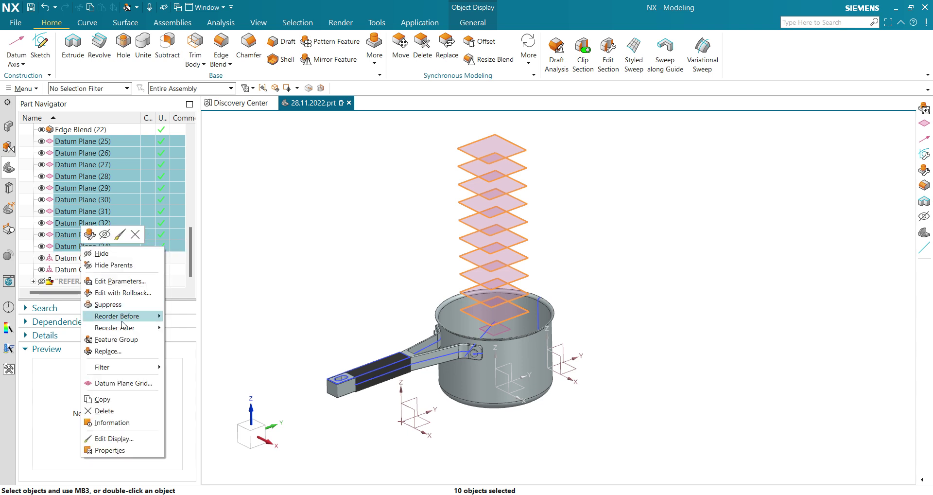
{"action": "left_click", "coordinate": [124, 339]}
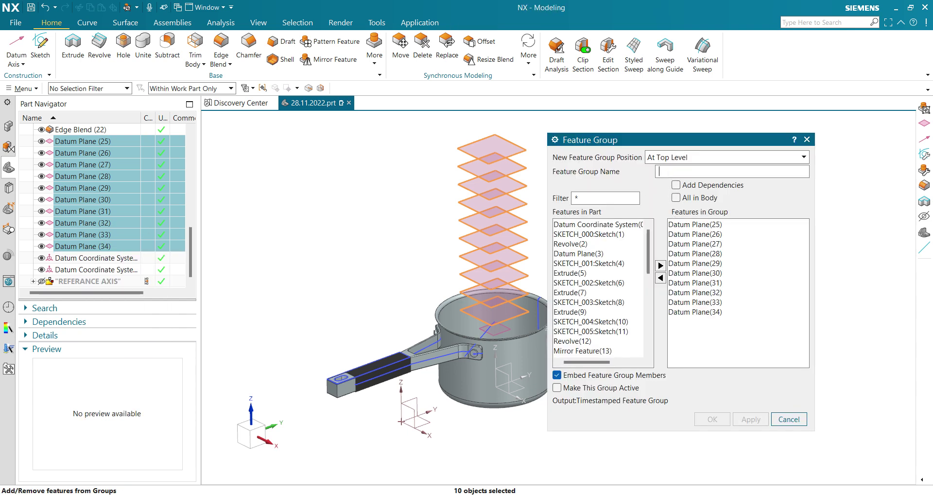
{"action": "type", "text": "PLANES"}
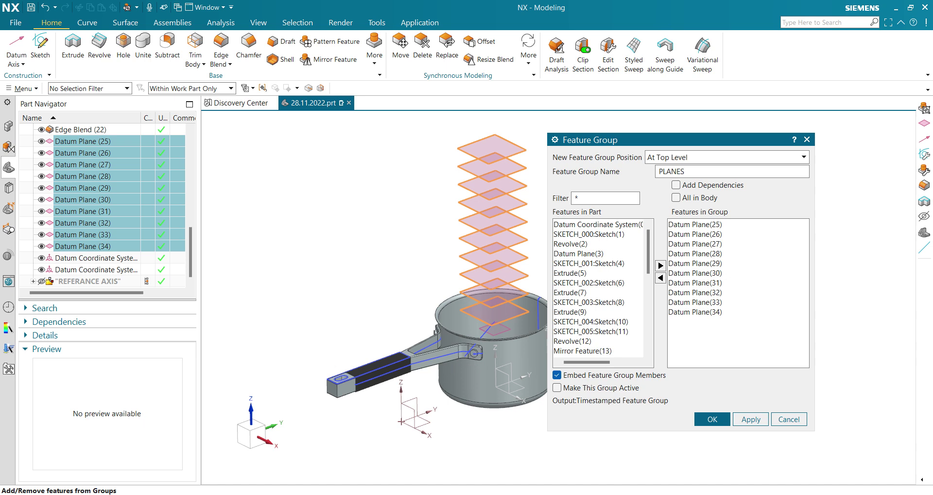
{"action": "scroll", "coordinate": [95, 171], "scroll_direction": "up", "scroll_amount": 8}
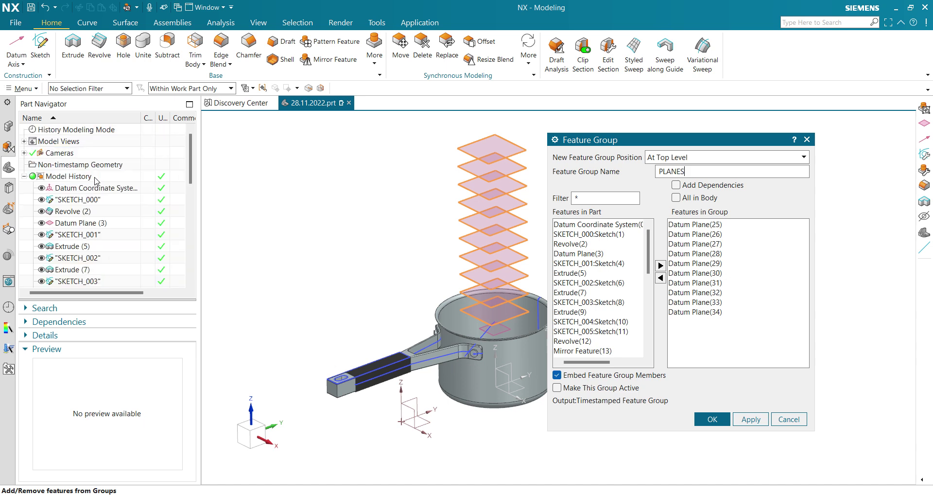
{"action": "left_click", "coordinate": [89, 223]}
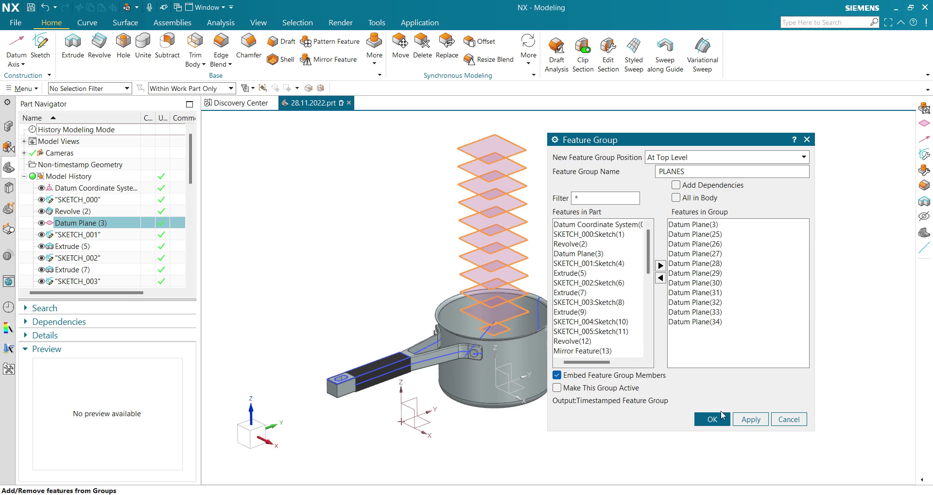
{"action": "left_click", "coordinate": [712, 418]}
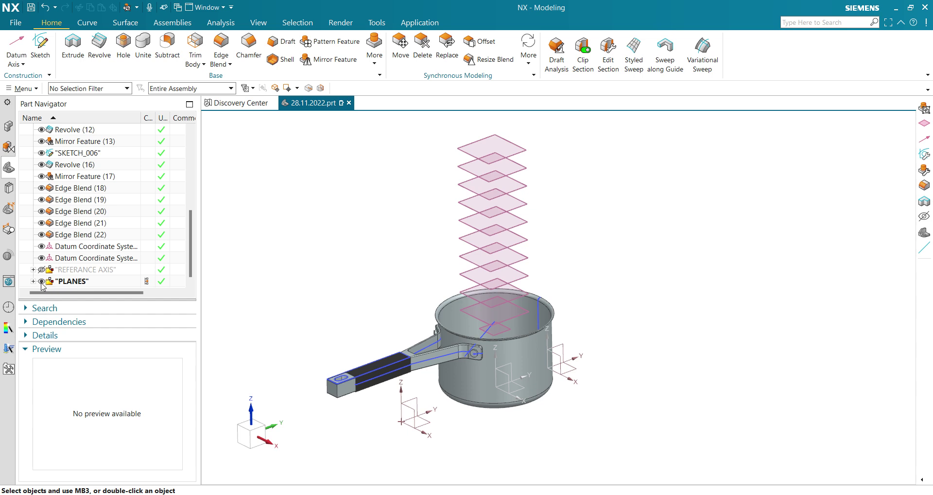
{"action": "left_click", "coordinate": [41, 281]}
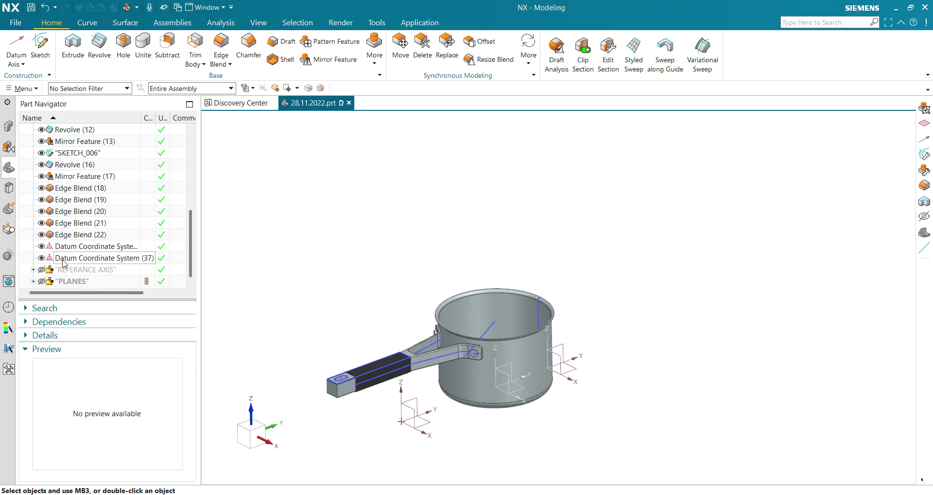
- Group Datum Coordinate Systems (0), (36) and (37) into a feature group named CORDINATE SYSTEM
{"action": "left_click", "coordinate": [66, 257], "text": "ctrl"}
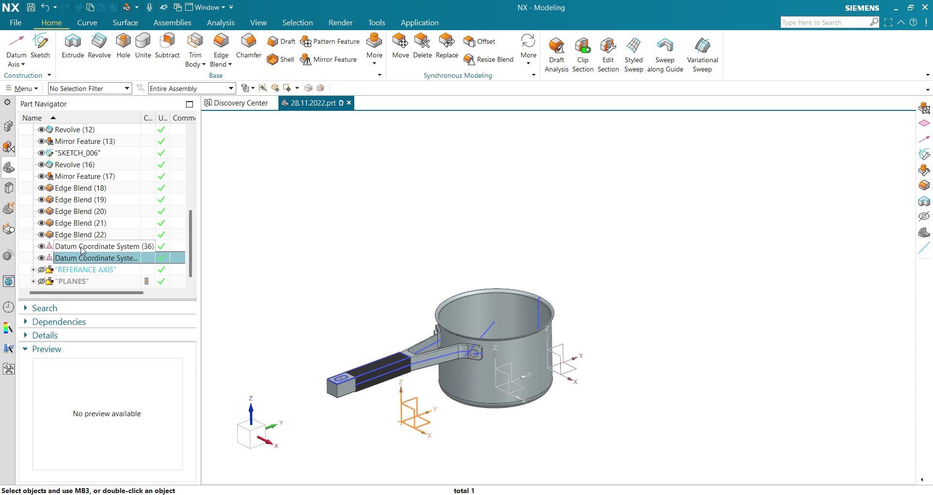
{"action": "scroll", "coordinate": [85, 243], "scroll_direction": "up", "scroll_amount": 7}
{"action": "left_click", "coordinate": [96, 192], "text": "ctrl"}
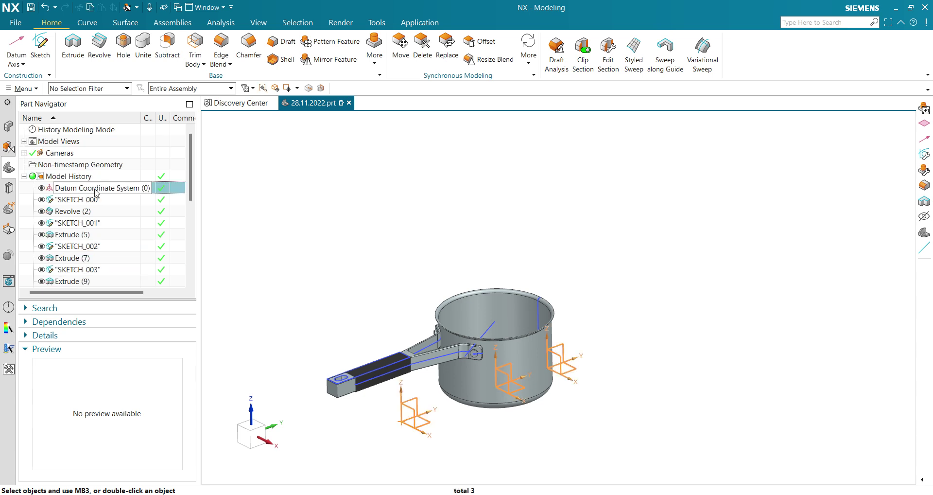
{"action": "right_click", "coordinate": [96, 192]}
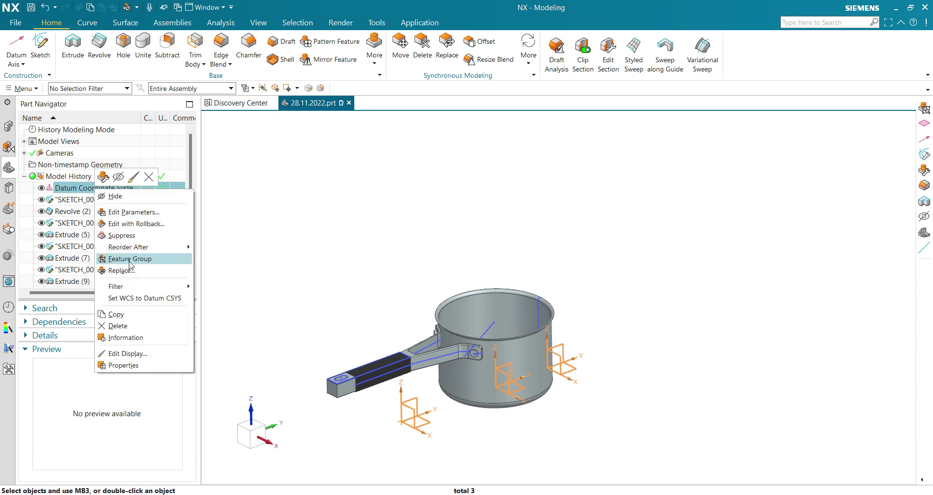
{"action": "key", "text": "Escape"}
{"action": "left_click", "coordinate": [103, 176]}
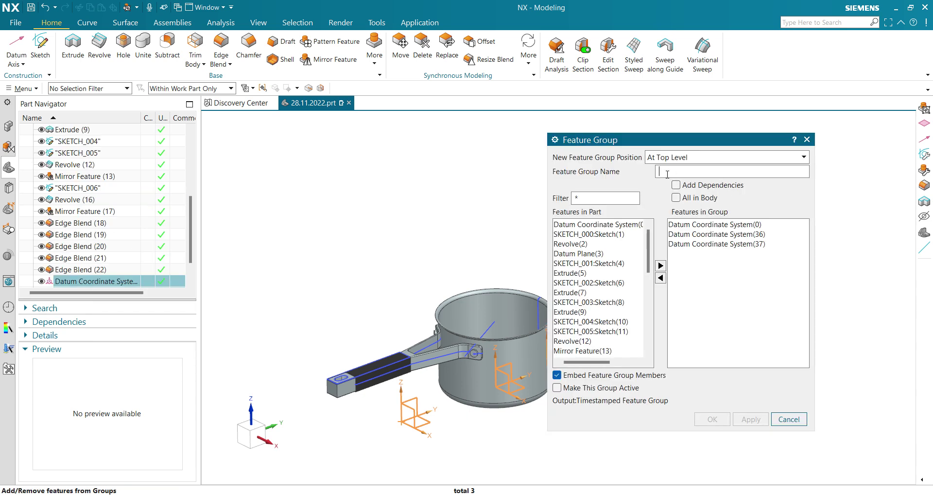
{"action": "type", "text": "COR"}
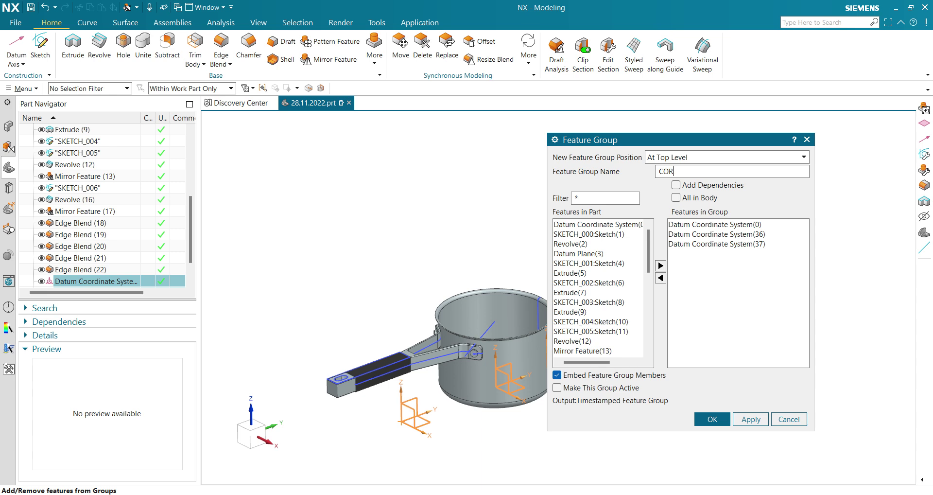
{"action": "type", "text": "DINATE"}
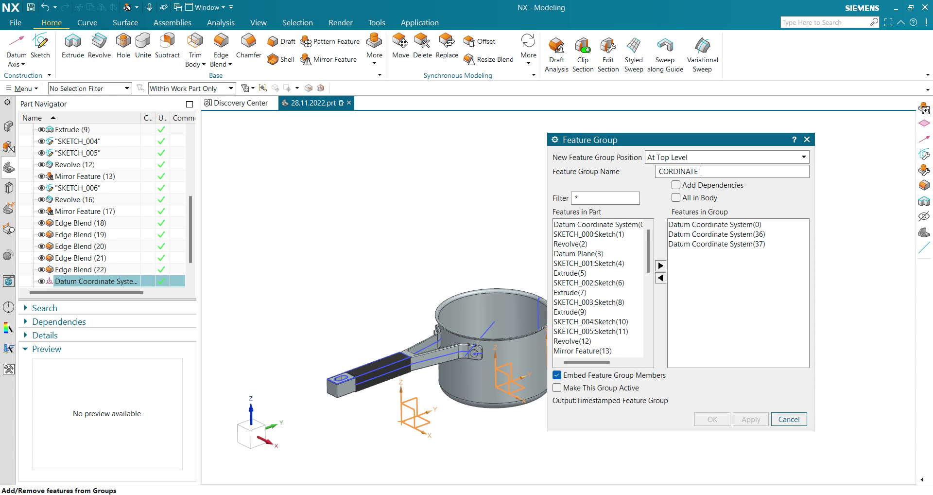
{"action": "type", "text": " SYSTEM"}
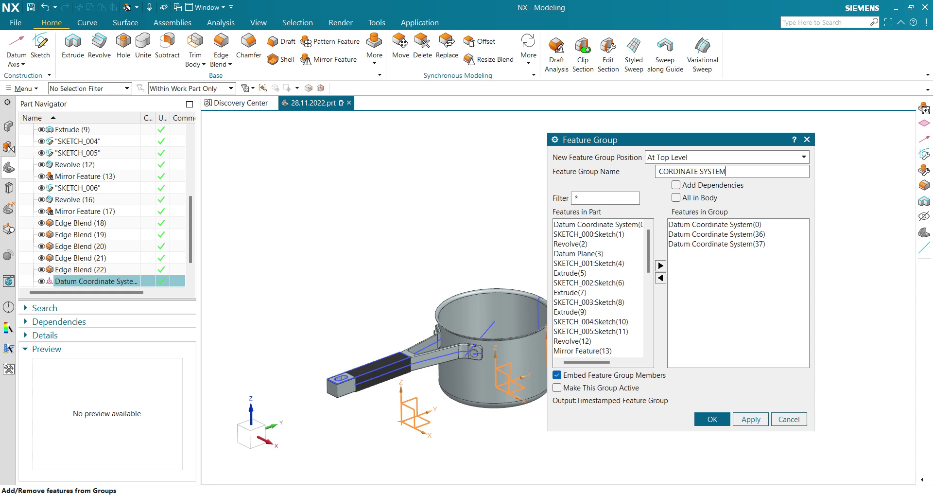
{"action": "left_click", "coordinate": [712, 419]}
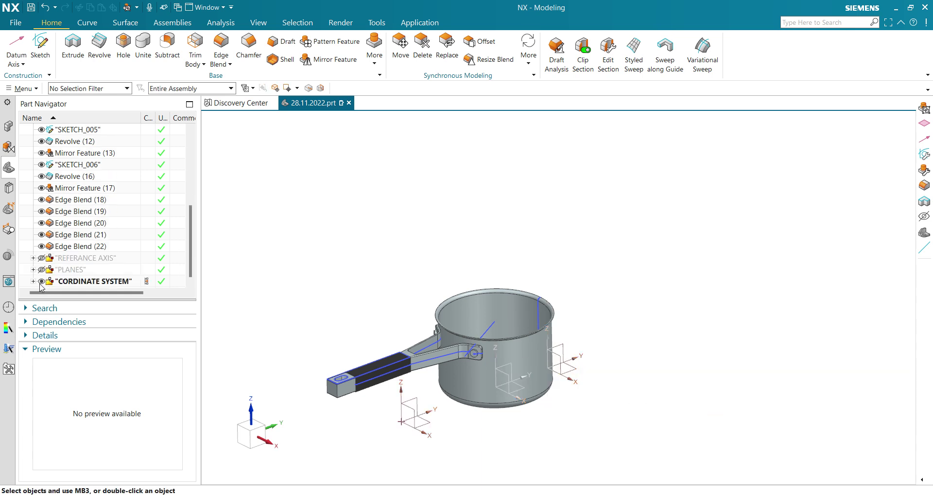
- Hide the CORDINATE SYSTEM group and pan and rotate to confirm the triads are gone
{"action": "left_click", "coordinate": [41, 280]}
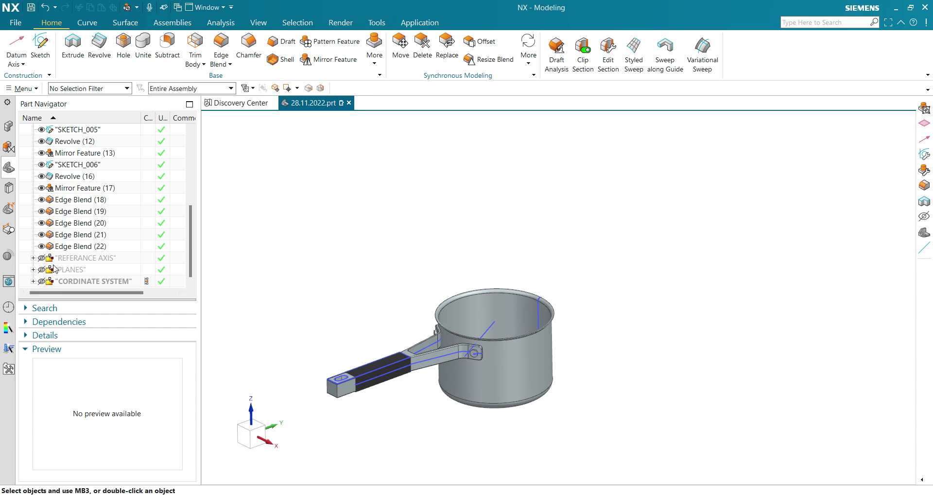
{"action": "left_click", "coordinate": [42, 281]}
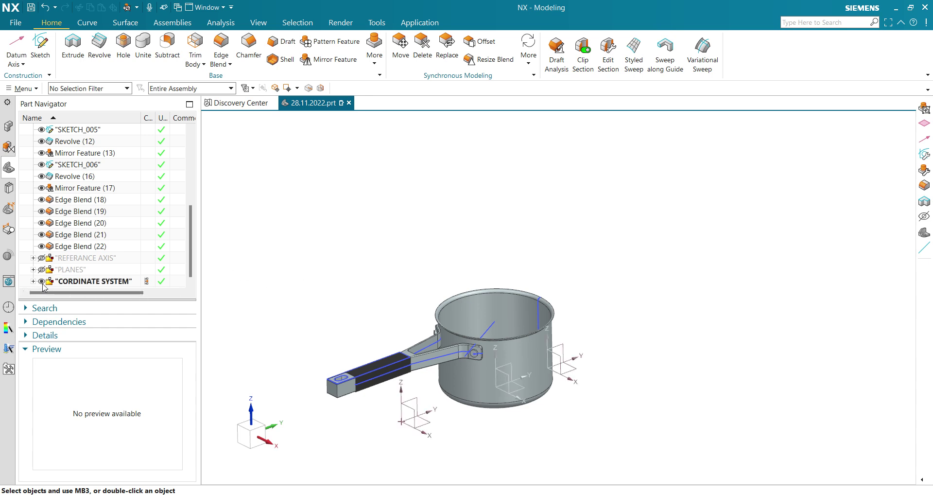
{"action": "left_click", "coordinate": [42, 282]}
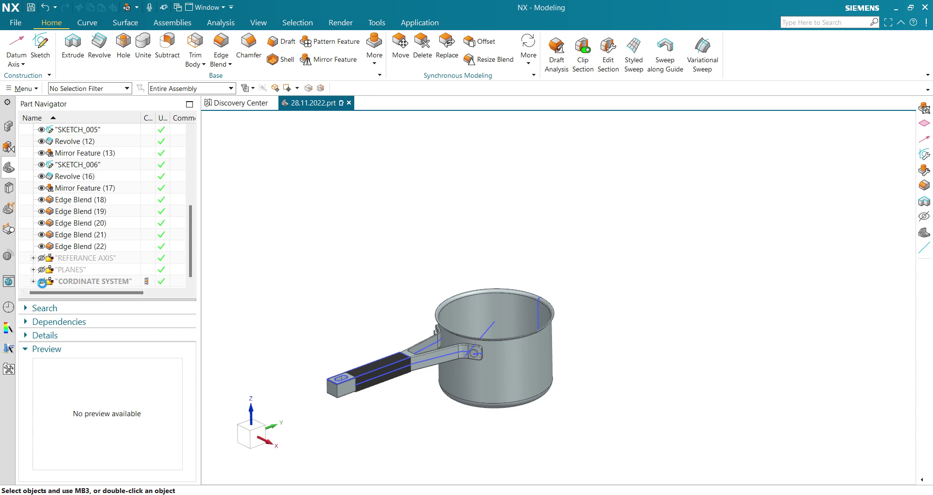
{"action": "left_click", "coordinate": [41, 282]}
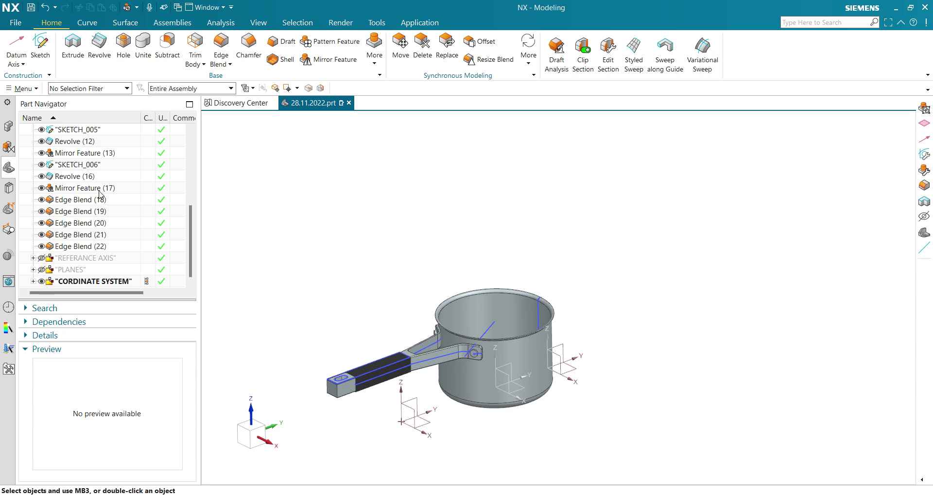
{"action": "scroll", "coordinate": [388, 287], "scroll_direction": "up", "scroll_amount": 1}
{"action": "middle_click_drag", "start_coordinate": [388, 289], "coordinate": [417, 206], "text": "shift"}
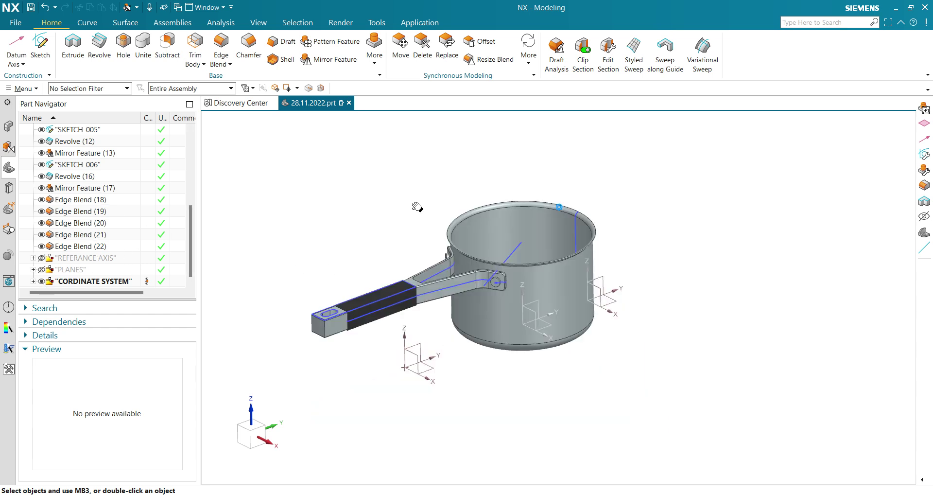
{"action": "left_click", "coordinate": [42, 281]}
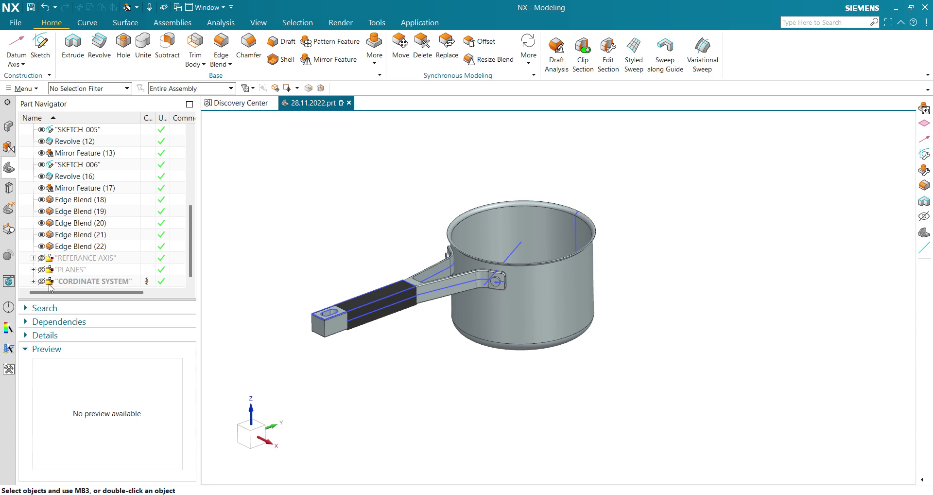
{"action": "middle_click_drag", "start_coordinate": [586, 195], "coordinate": [642, 251]}
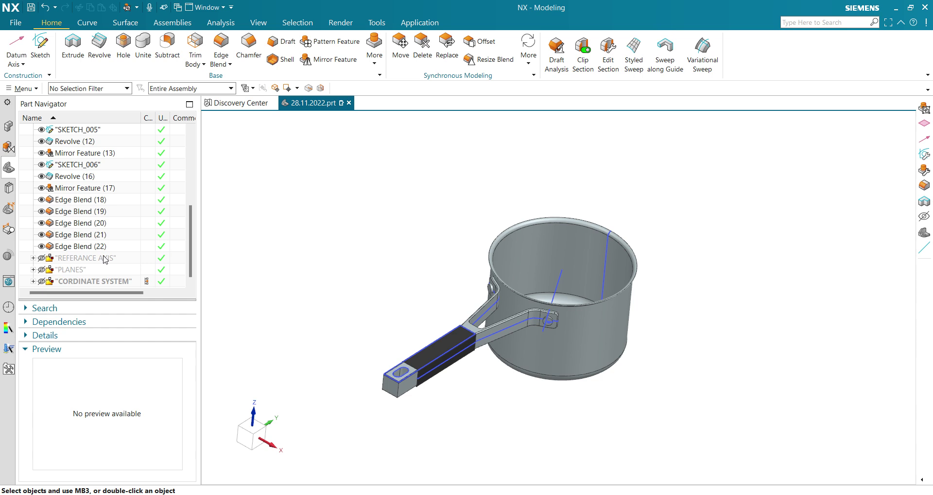
- Begin selecting SKETCH_000 to SKETCH_002, then clear the selection
{"action": "scroll", "coordinate": [109, 224], "scroll_direction": "up", "scroll_amount": 5}
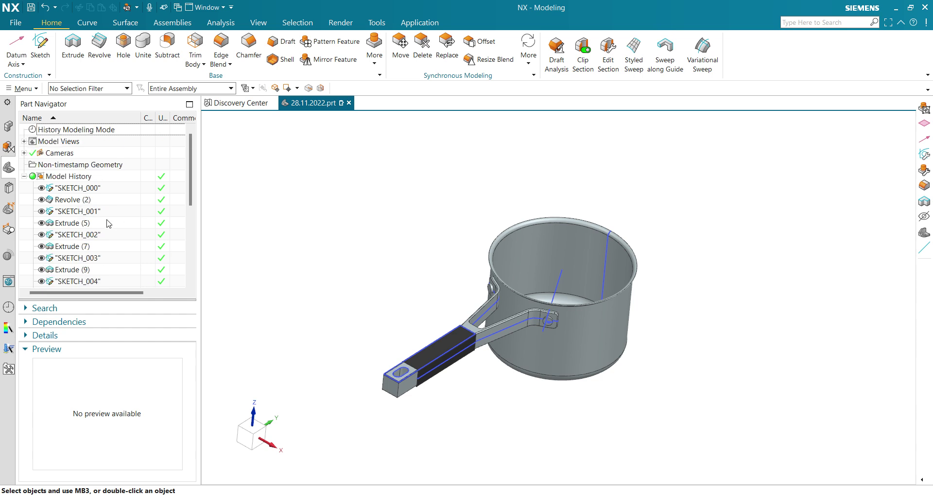
{"action": "left_click", "coordinate": [80, 189]}
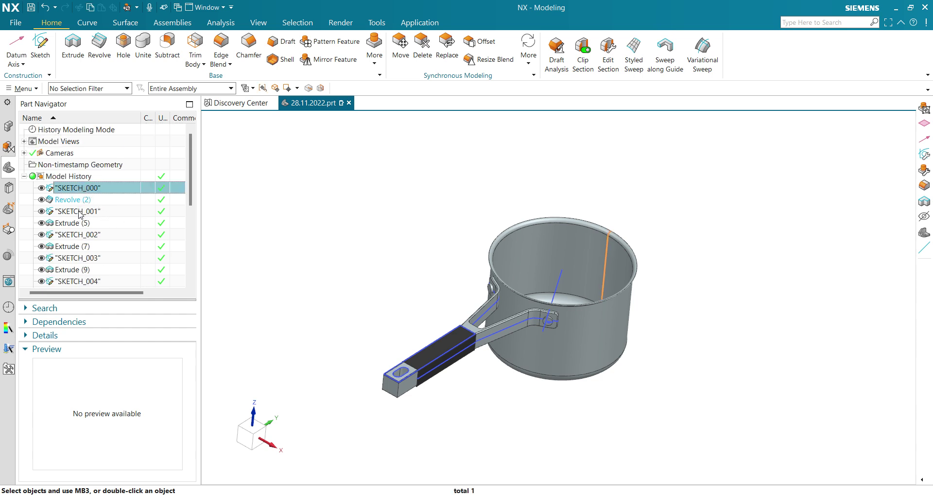
{"action": "left_click", "coordinate": [81, 211], "text": "ctrl"}
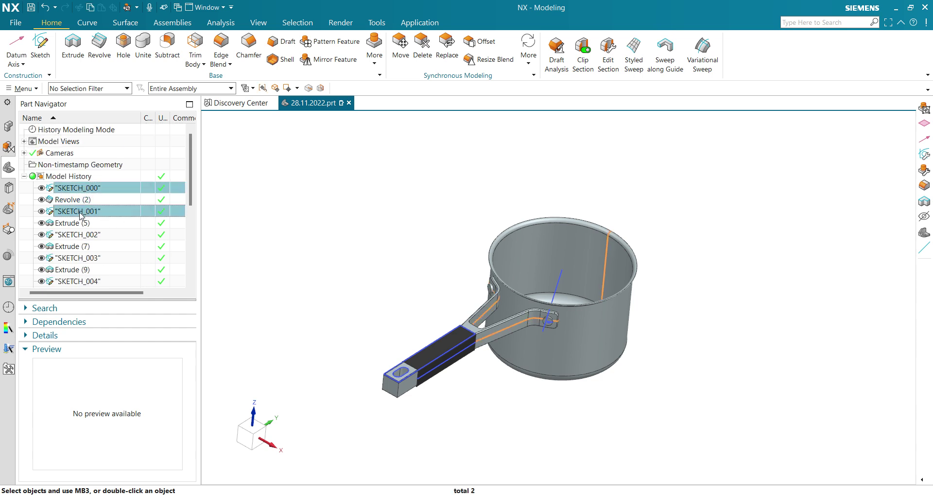
{"action": "left_click", "coordinate": [74, 235], "text": "ctrl"}
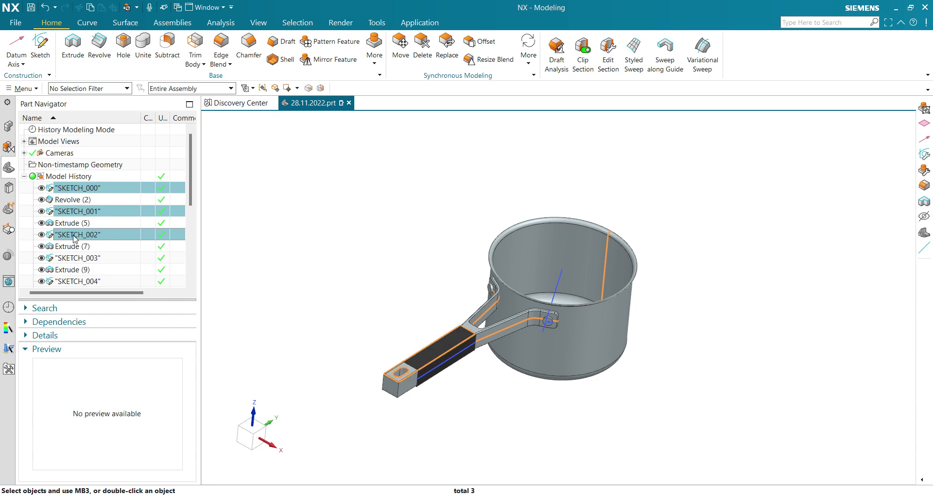
{"action": "right_click", "coordinate": [73, 236]}
{"action": "left_click", "coordinate": [74, 237]}
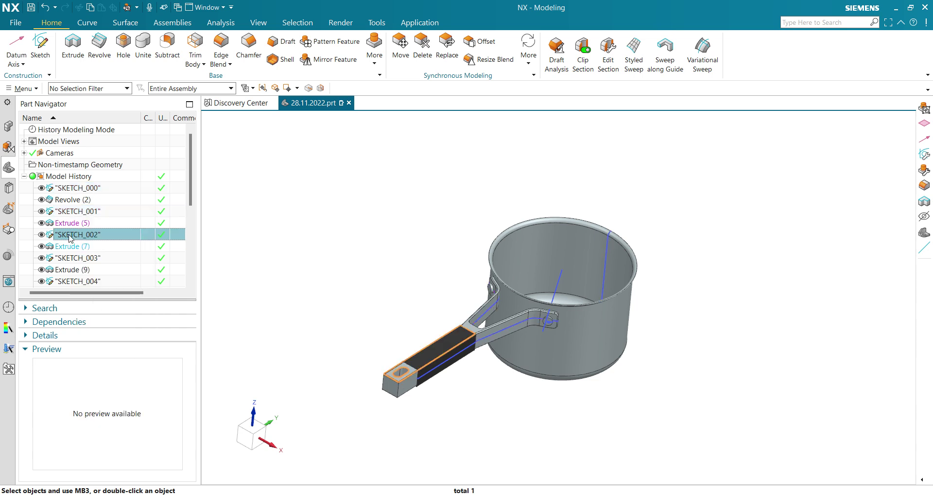
{"action": "left_click", "coordinate": [115, 239]}
{"action": "left_click", "coordinate": [309, 195]}
- Select all seven sketches, SKETCH_000 through SKETCH_006
{"action": "left_click", "coordinate": [74, 191]}
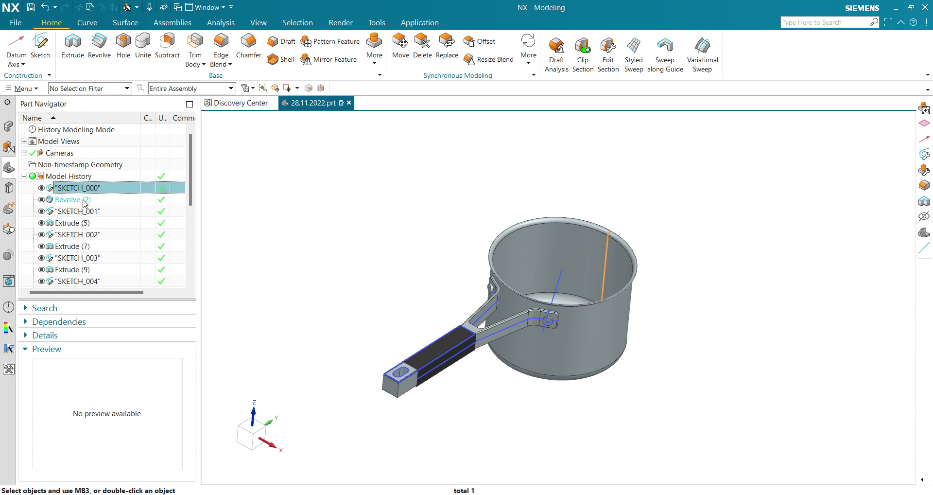
{"action": "left_click", "coordinate": [79, 211], "text": "ctrl"}
{"action": "left_click", "coordinate": [72, 237], "text": "ctrl"}
{"action": "left_click", "coordinate": [75, 259], "text": "ctrl"}
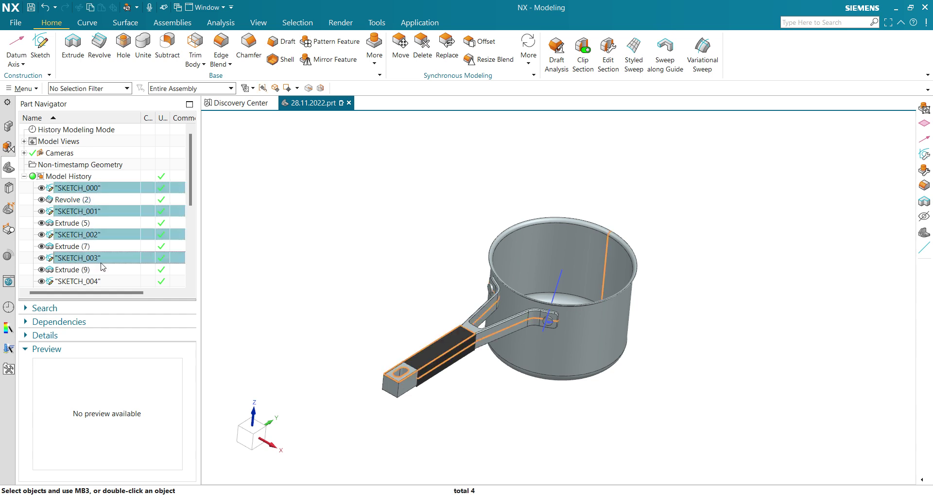
{"action": "left_click", "coordinate": [84, 281], "text": "ctrl"}
{"action": "scroll", "coordinate": [81, 248], "scroll_direction": "down", "scroll_amount": 3}
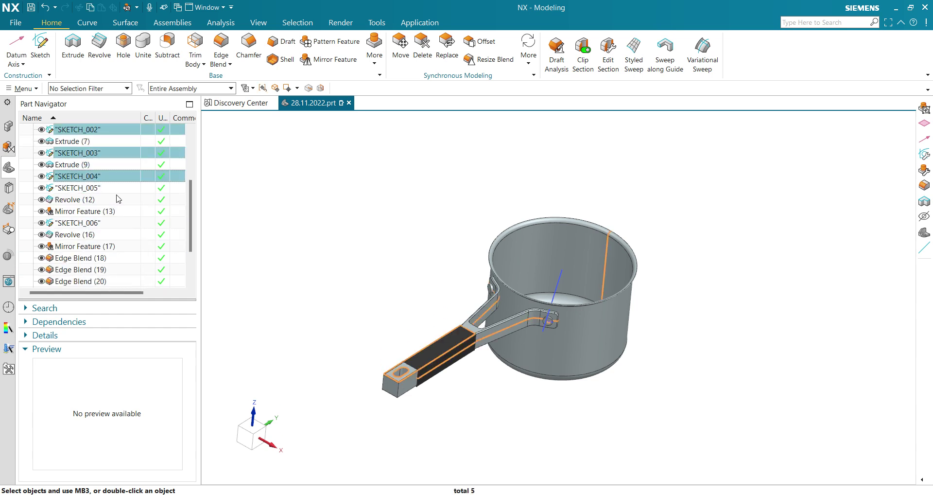
{"action": "left_click", "coordinate": [82, 189], "text": "ctrl"}
{"action": "left_click", "coordinate": [84, 223], "text": "ctrl"}
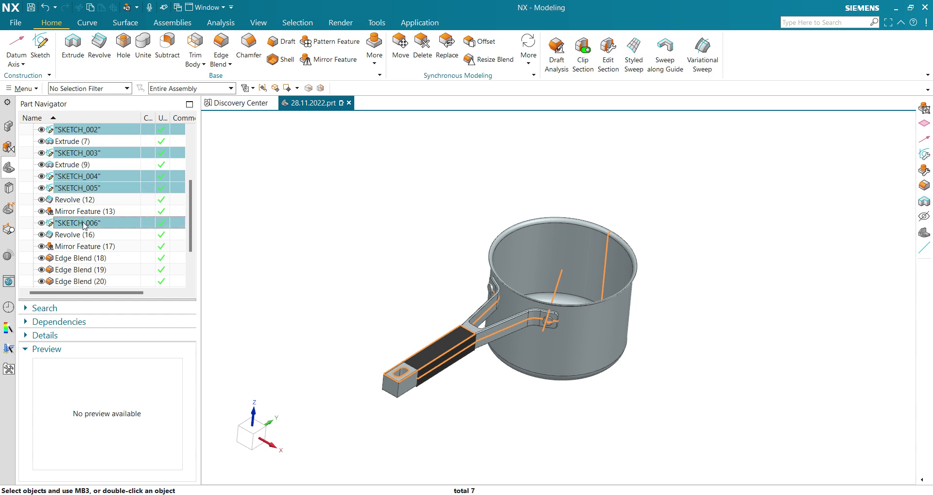
- Create a feature group named SKETCHES from the selected sketches
{"action": "right_click", "coordinate": [85, 223]}
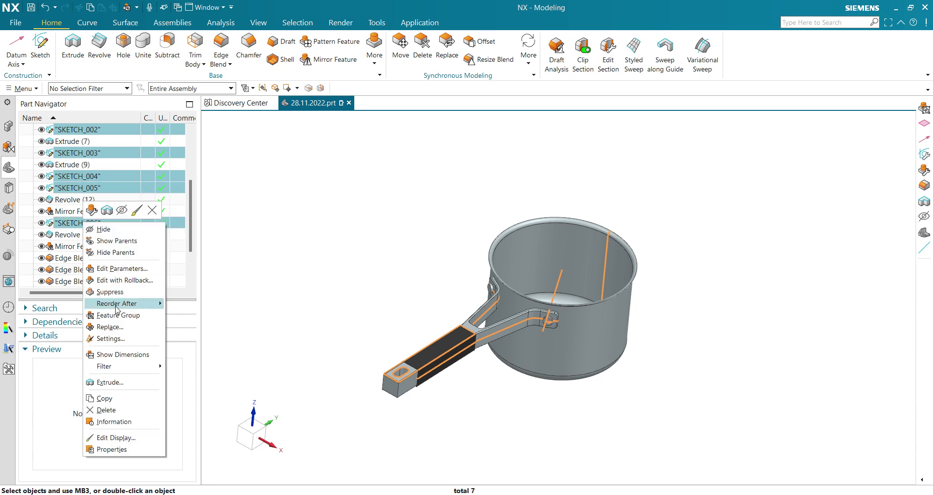
{"action": "left_click", "coordinate": [129, 320]}
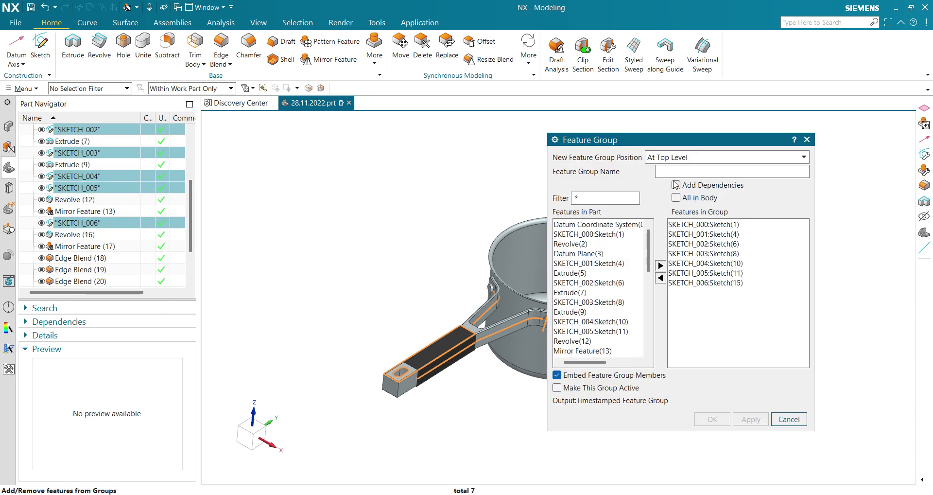
{"action": "left_click", "coordinate": [667, 171]}
{"action": "type", "text": "SKETCHES"}
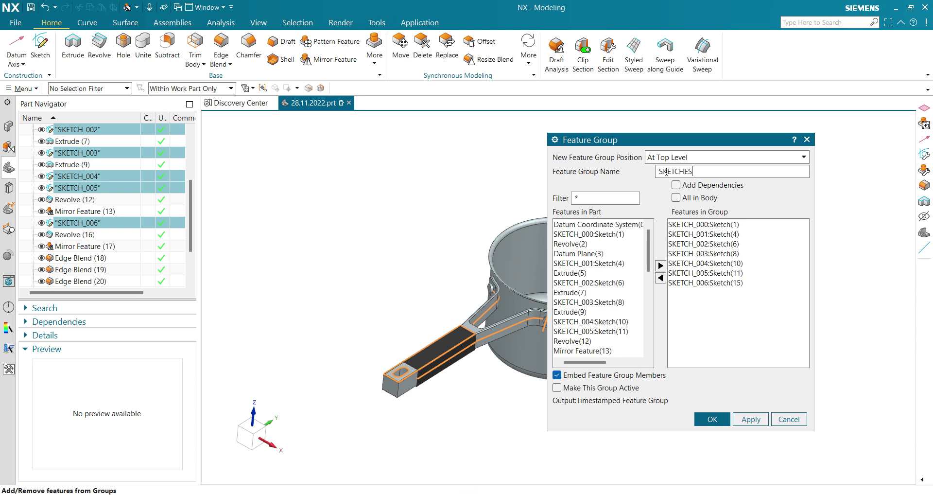
{"action": "left_click", "coordinate": [712, 419]}
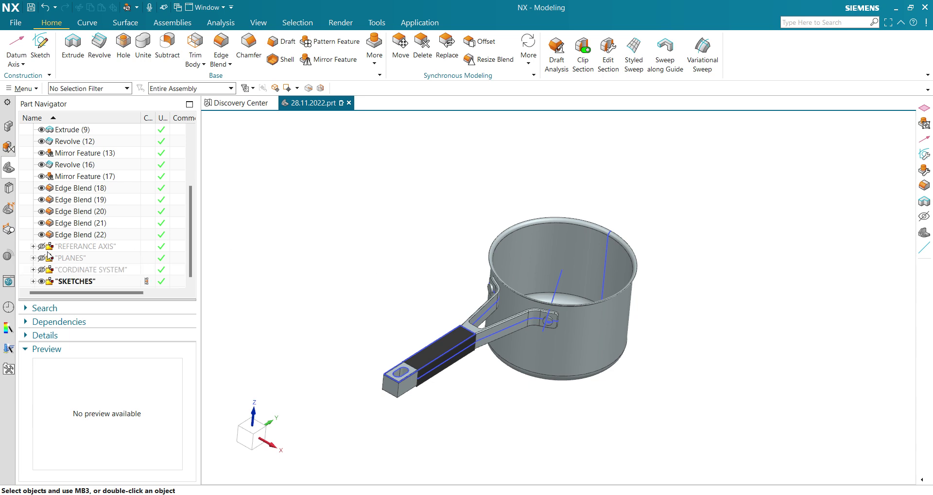
{"action": "left_click", "coordinate": [41, 281]}
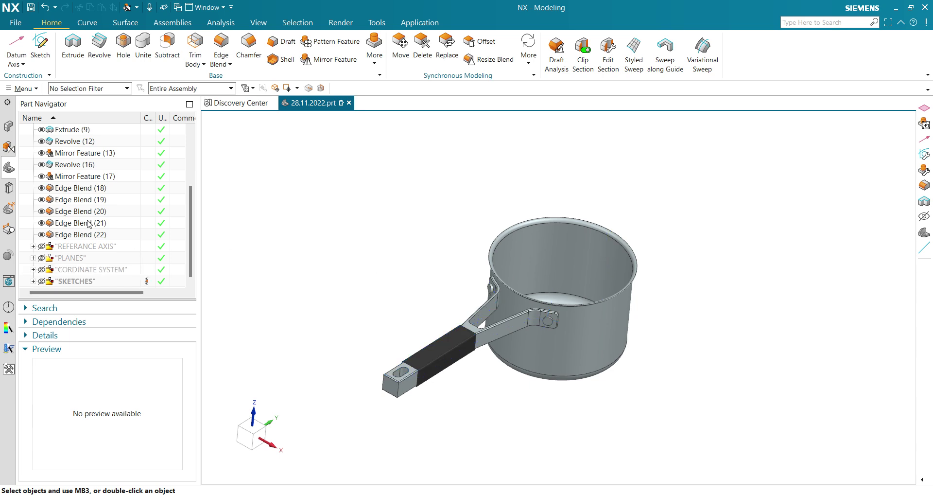
{"action": "scroll", "coordinate": [93, 232], "scroll_direction": "up", "scroll_amount": 2}
{"action": "scroll", "coordinate": [93, 233], "scroll_direction": "down", "scroll_amount": 2}
{"action": "scroll", "coordinate": [479, 392], "scroll_direction": "up", "scroll_amount": 4}
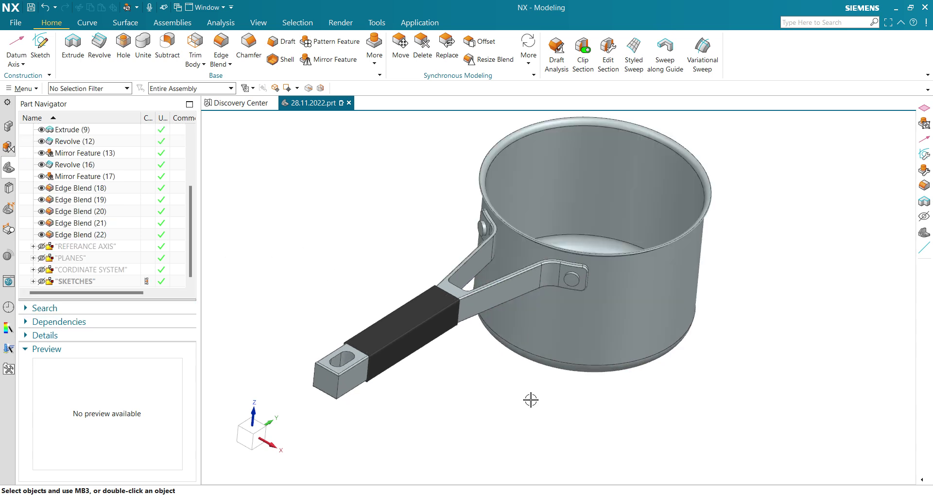
{"action": "mouse_move", "coordinate": [531, 400]}
{"action": "middle_mouse_down", "text": "shift"}
{"action": "mouse_move", "coordinate": [520, 392]}
{"action": "mouse_move", "coordinate": [531, 417]}
{"action": "mouse_move", "coordinate": [514, 393]}
{"action": "mouse_move", "coordinate": [506, 399]}
{"action": "mouse_move", "coordinate": [522, 418]}
{"action": "mouse_move", "coordinate": [504, 395]}
{"action": "mouse_move", "coordinate": [523, 399]}
{"action": "mouse_move", "coordinate": [519, 375]}
{"action": "mouse_move", "coordinate": [537, 386]}
{"action": "middle_mouse_up", "text": "shift"}
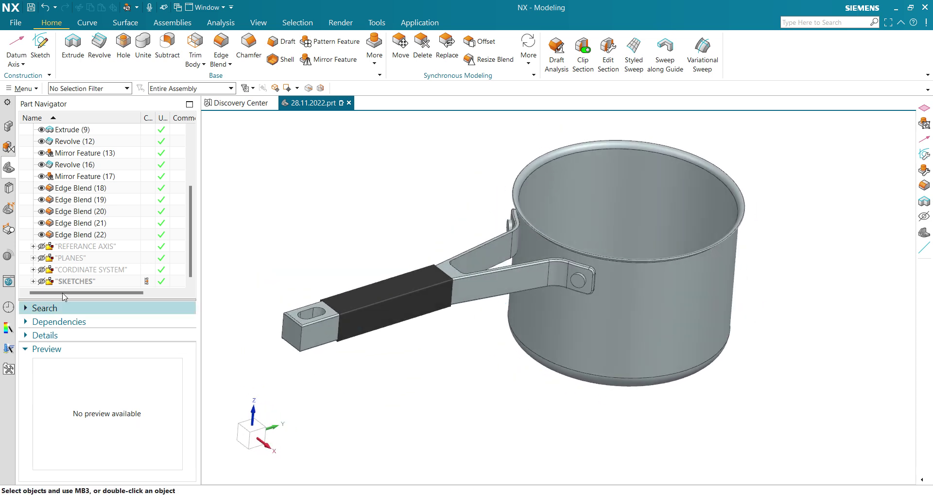
{"action": "left_click", "coordinate": [41, 246]}
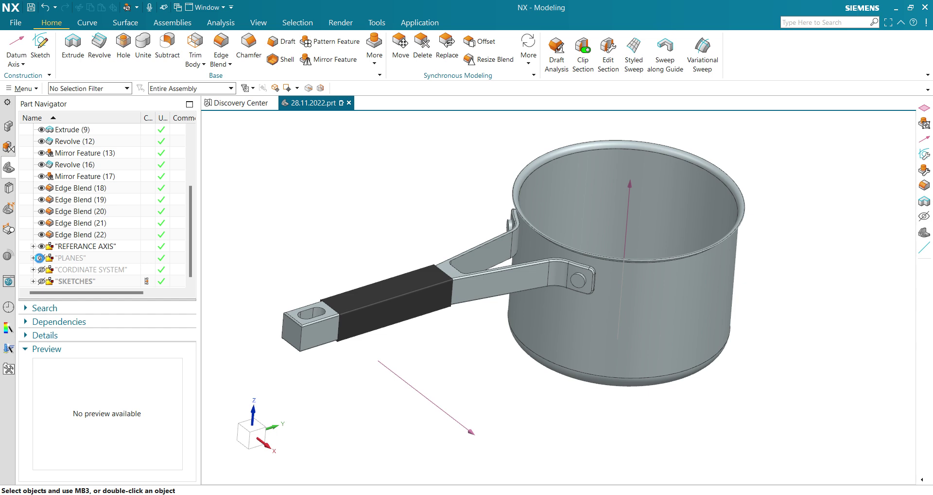
{"action": "left_click", "coordinate": [41, 257]}
{"action": "left_click", "coordinate": [41, 269]}
{"action": "left_click", "coordinate": [41, 280]}
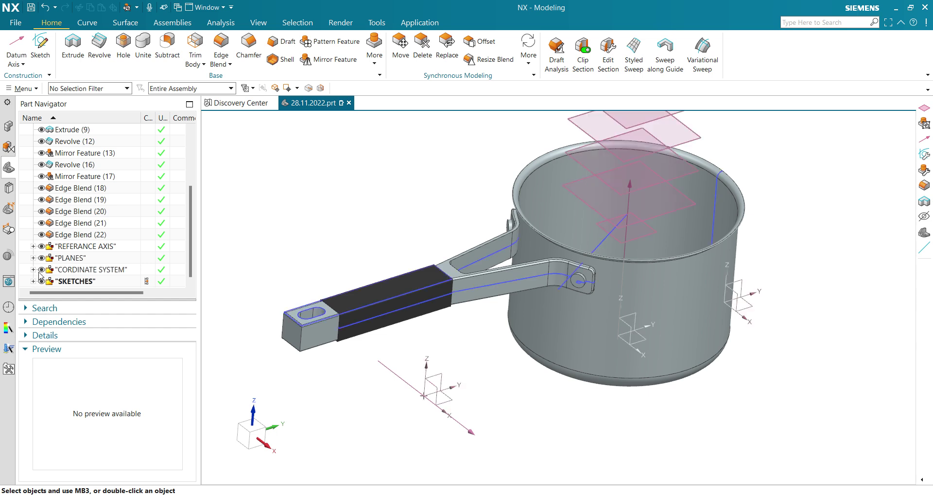
{"action": "left_click", "coordinate": [41, 245]}
{"action": "left_click", "coordinate": [41, 258]}
{"action": "left_click", "coordinate": [41, 269]}
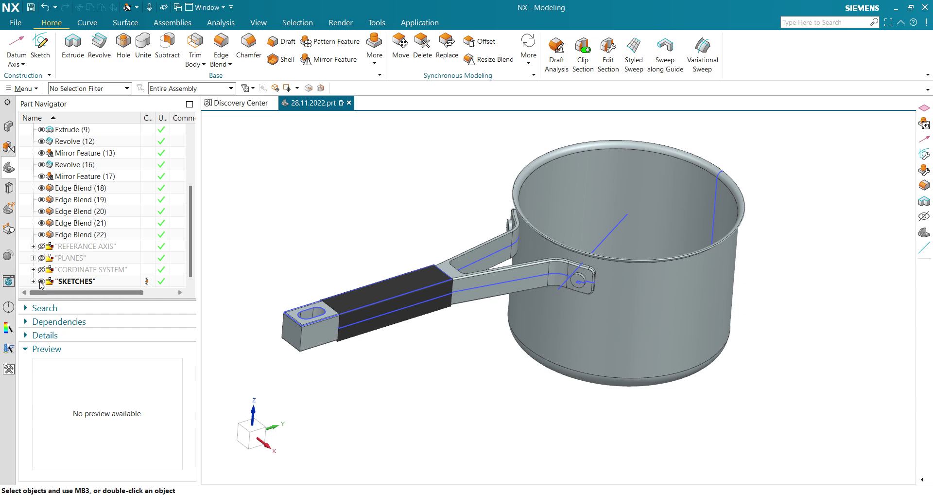
{"action": "left_click", "coordinate": [41, 281]}
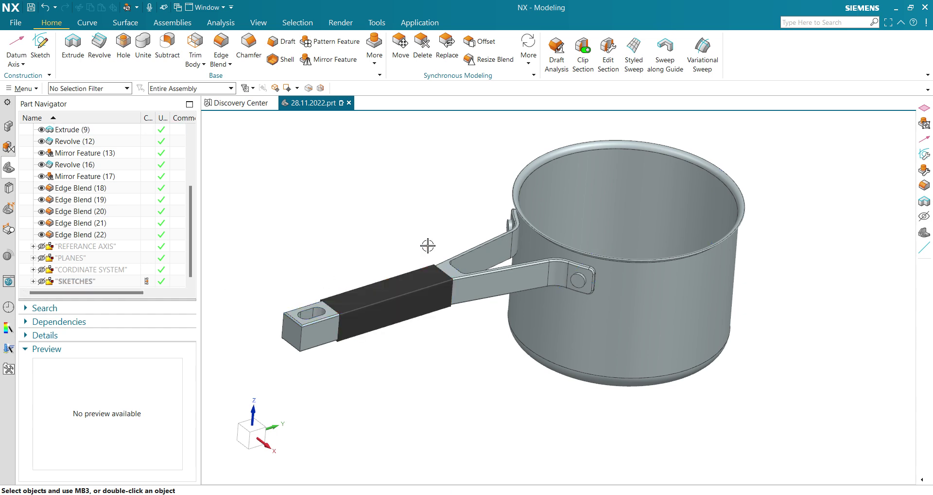
{"action": "right_click_drag", "start_coordinate": [428, 245], "coordinate": [431, 260]}
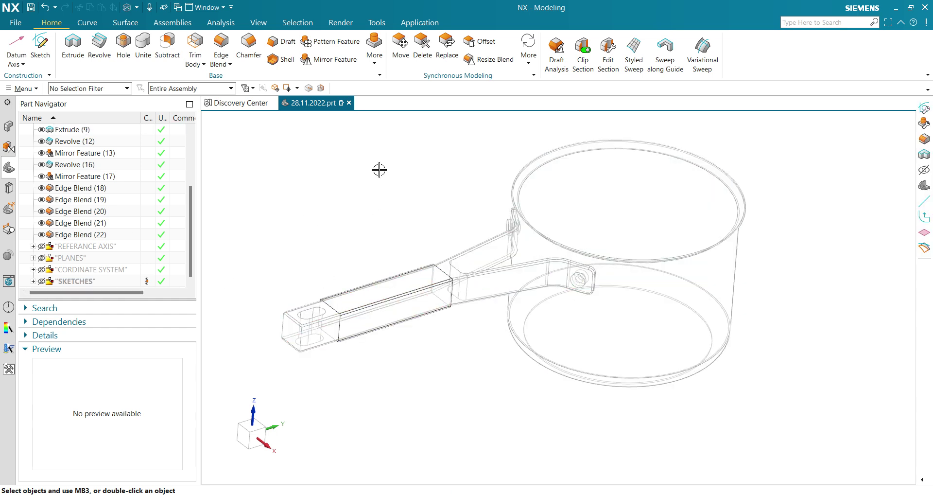
{"action": "right_click_drag", "start_coordinate": [379, 170], "coordinate": [379, 169]}
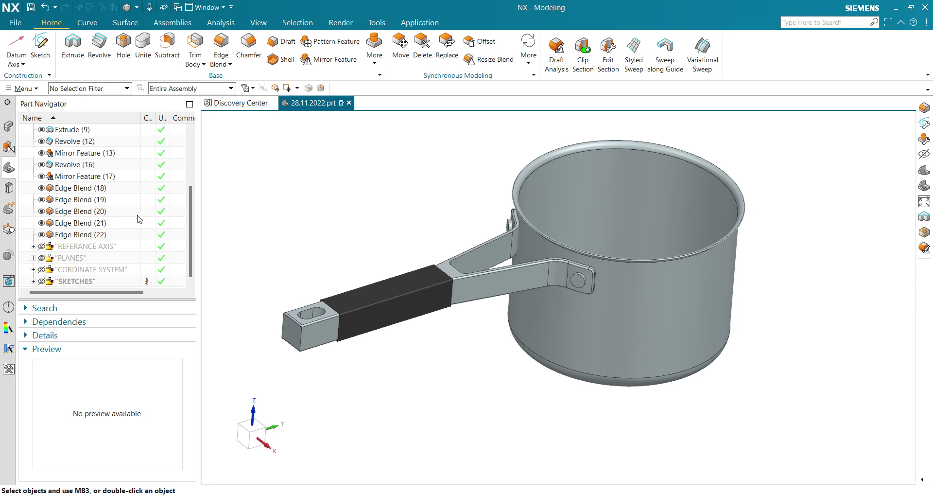
- Select the five edge blends, Edge Blend (18)–(22), and make them a feature group named FIL;ETS
{"action": "scroll", "coordinate": [127, 218], "scroll_direction": "up", "scroll_amount": 2}
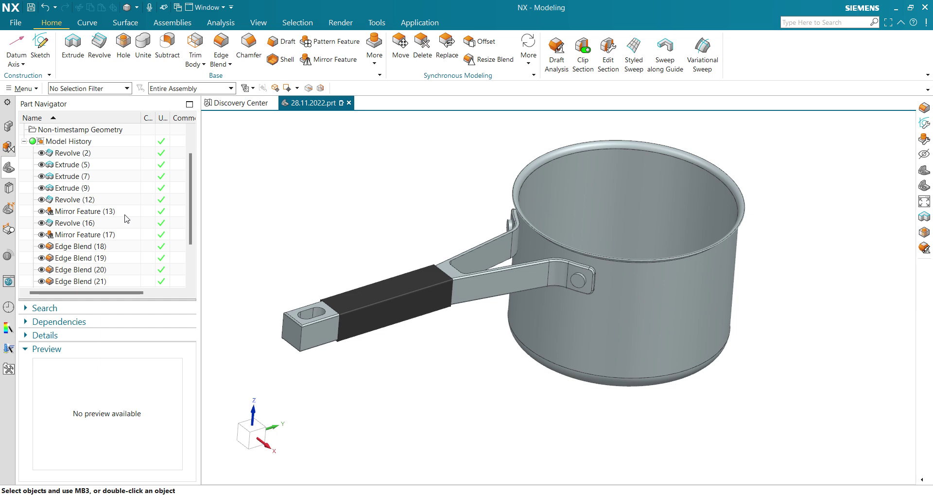
{"action": "scroll", "coordinate": [127, 218], "scroll_direction": "down", "scroll_amount": 2}
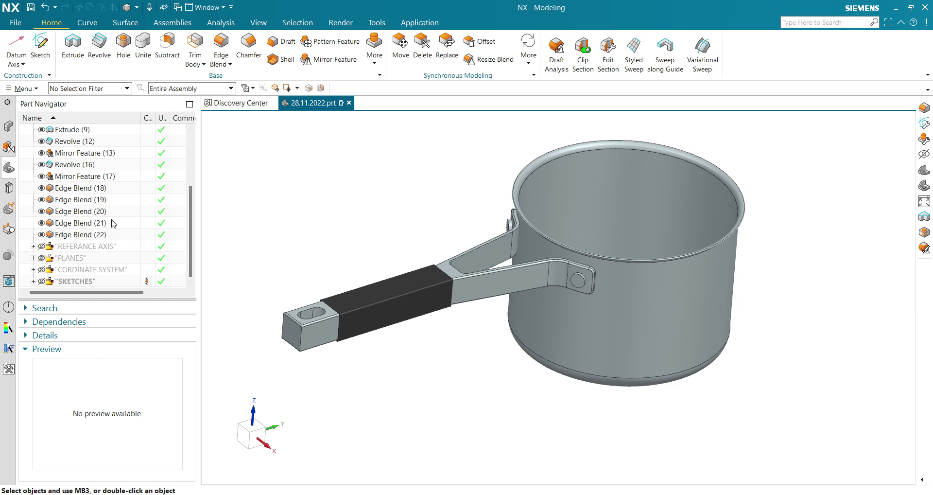
{"action": "left_click", "coordinate": [85, 188]}
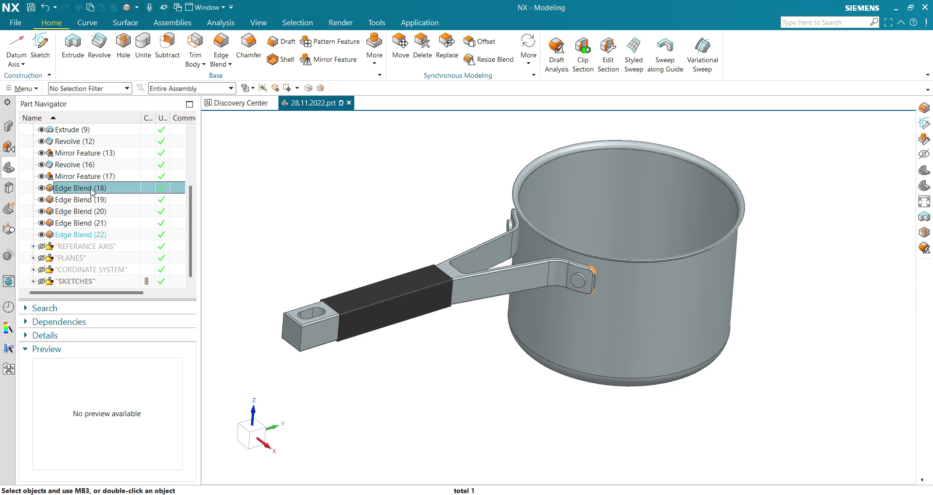
{"action": "left_click", "coordinate": [86, 235], "text": "shift"}
{"action": "right_click", "coordinate": [86, 234]}
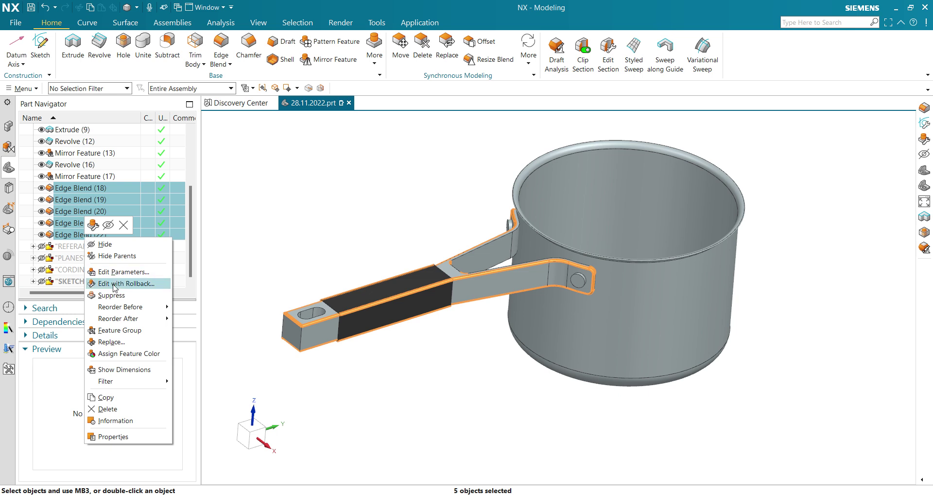
{"action": "left_click", "coordinate": [120, 330]}
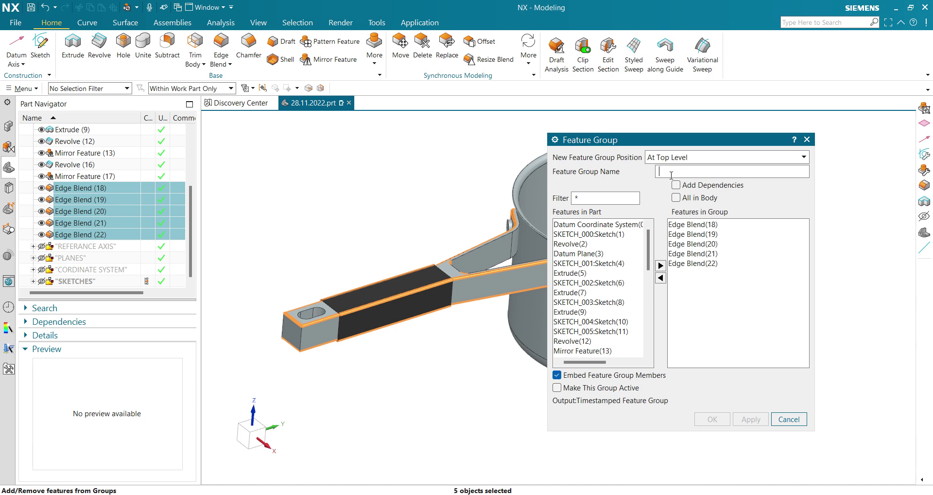
{"action": "type", "text": "FIL;ETS"}
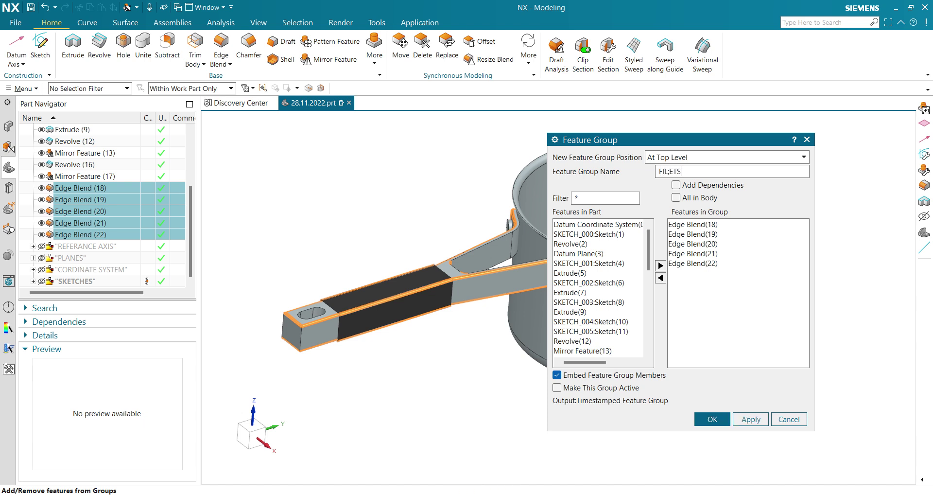
{"action": "left_click", "coordinate": [713, 419]}
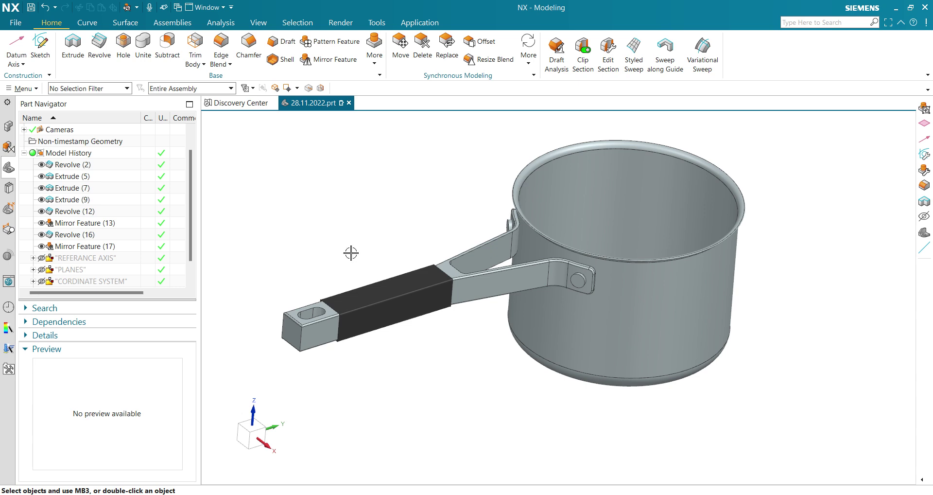
{"action": "scroll", "coordinate": [64, 234], "scroll_direction": "down", "scroll_amount": 1}
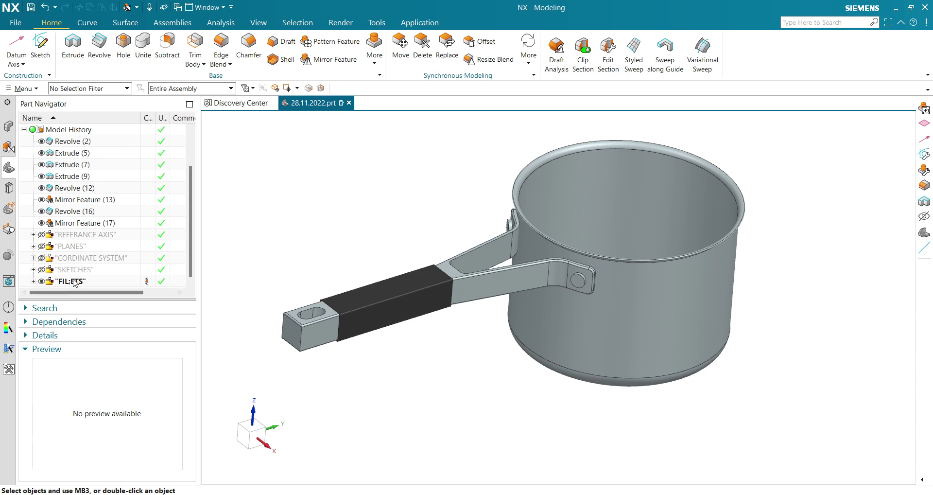
{"action": "left_click", "coordinate": [33, 281]}
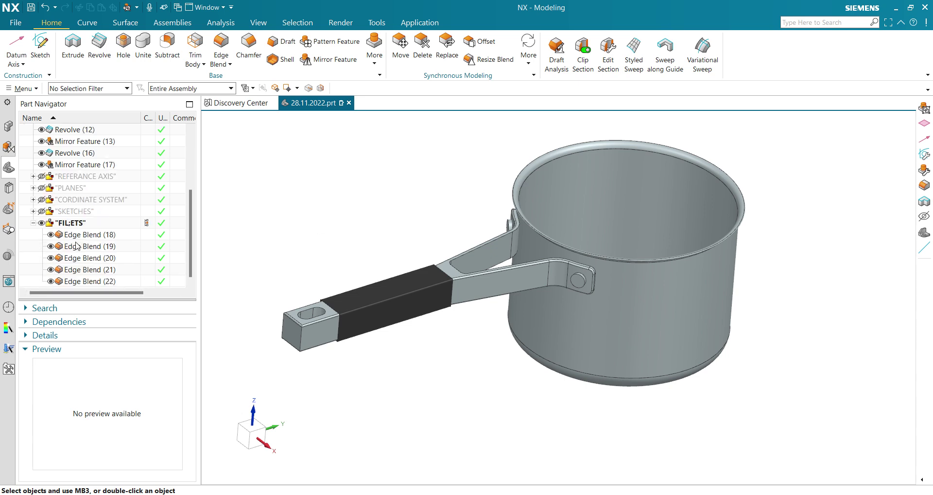
{"action": "left_click", "coordinate": [32, 223]}
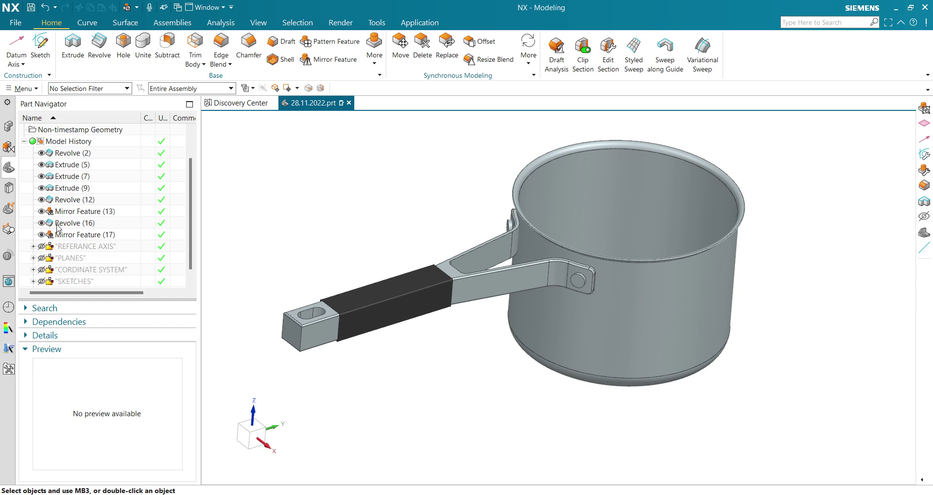
{"action": "scroll", "coordinate": [96, 239], "scroll_direction": "up", "scroll_amount": 2}
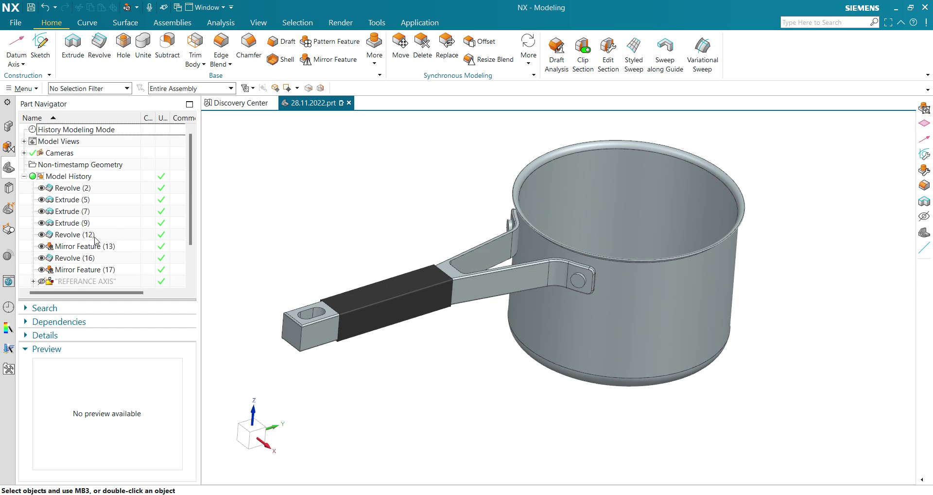
{"action": "scroll", "coordinate": [96, 239], "scroll_direction": "down", "scroll_amount": 2}
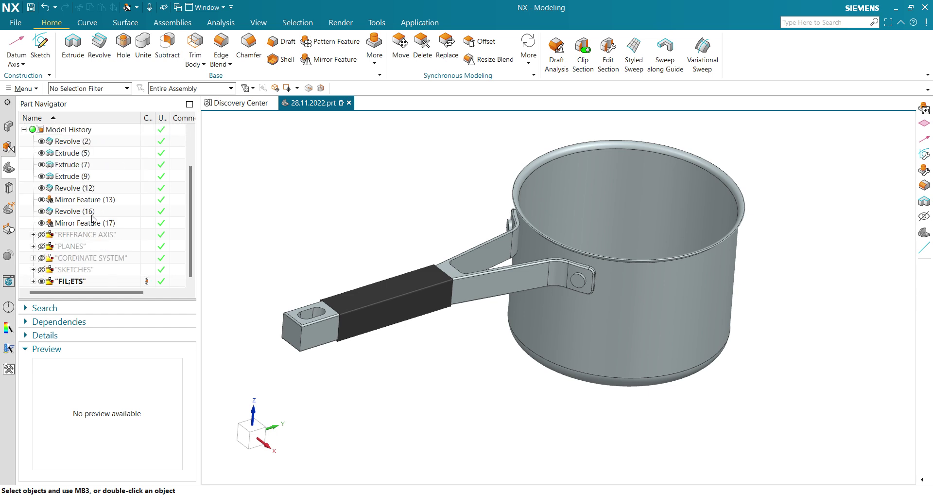
{"action": "scroll", "coordinate": [73, 230], "scroll_direction": "up", "scroll_amount": 1}
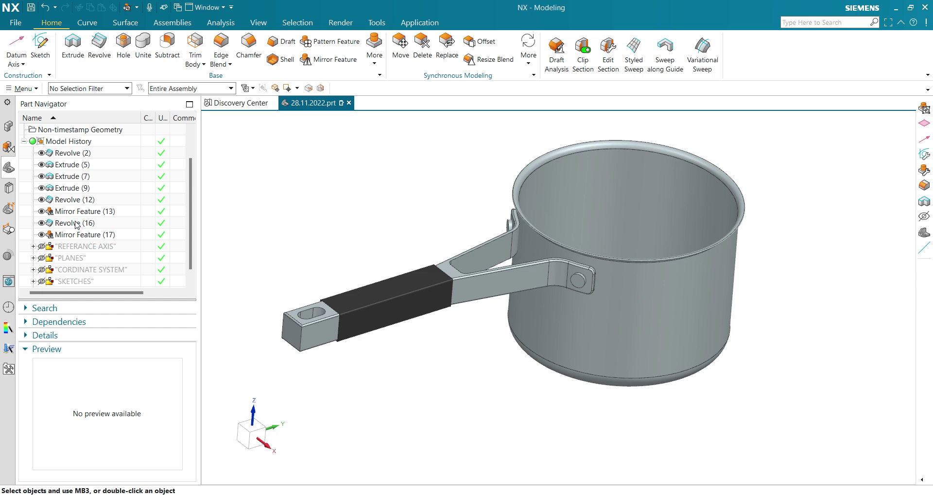
{"action": "scroll", "coordinate": [85, 230], "scroll_direction": "down", "scroll_amount": 1}
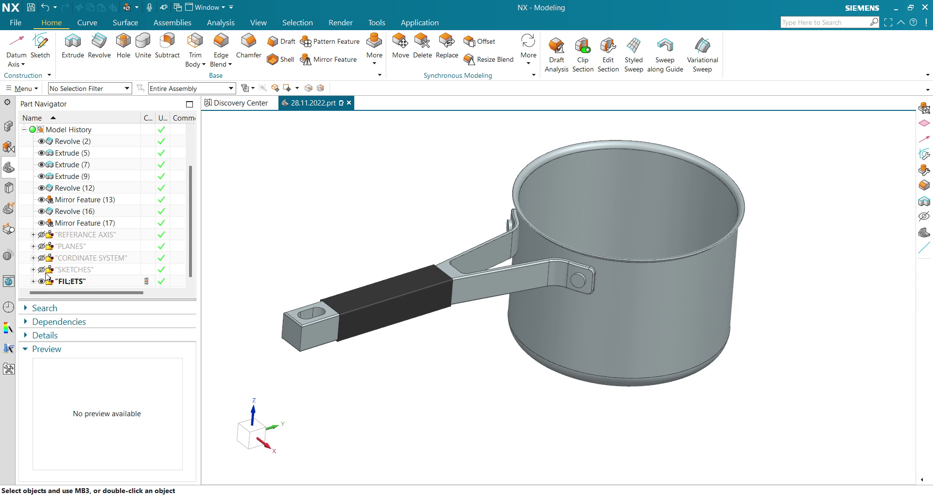